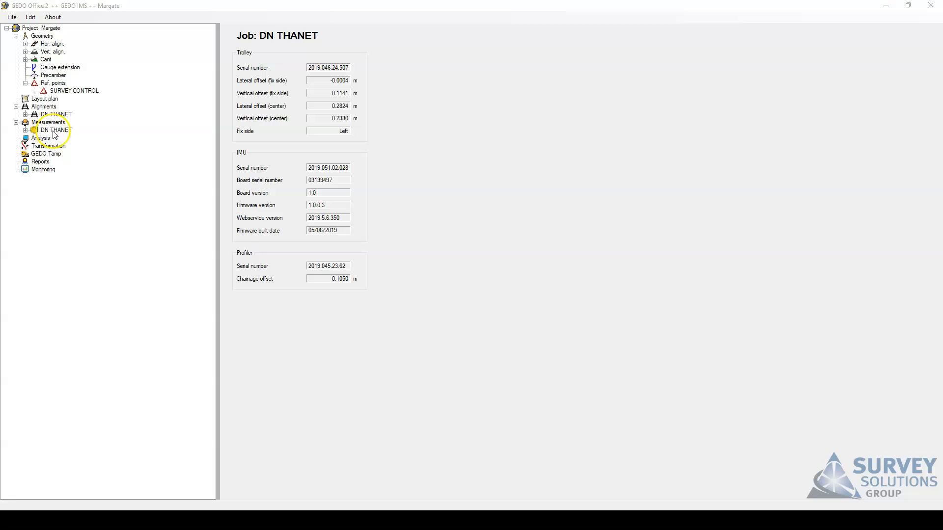
- Copy the name of the DN THANET measurement job, leaving the job's name as it is
click(45, 156)
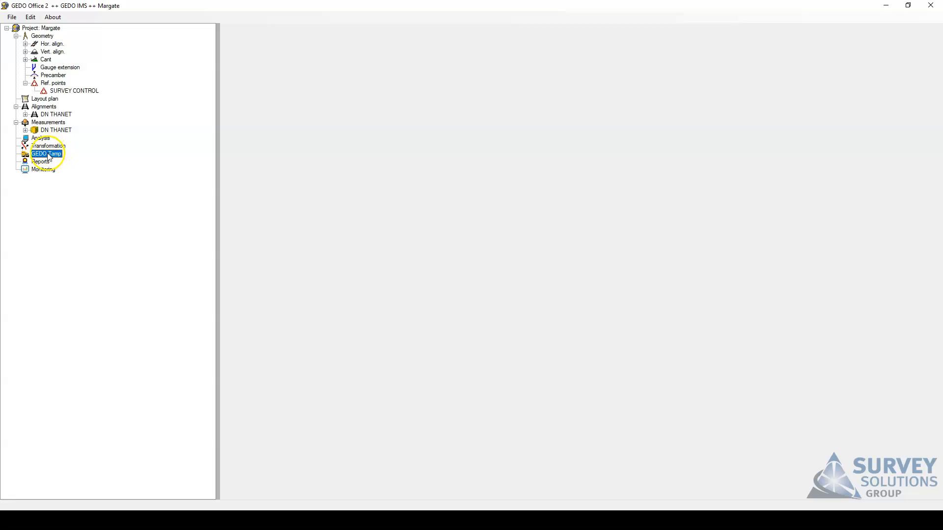
click(56, 131)
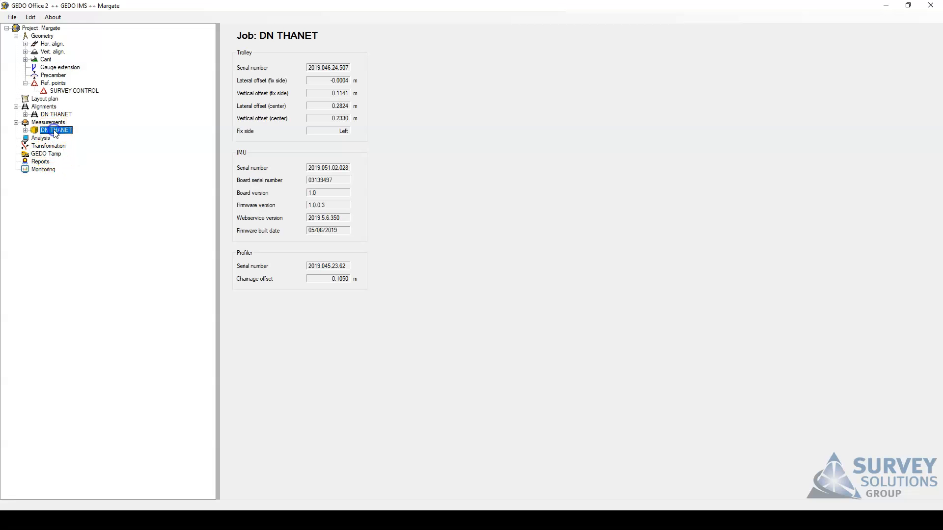
right_click(63, 135)
click(88, 135)
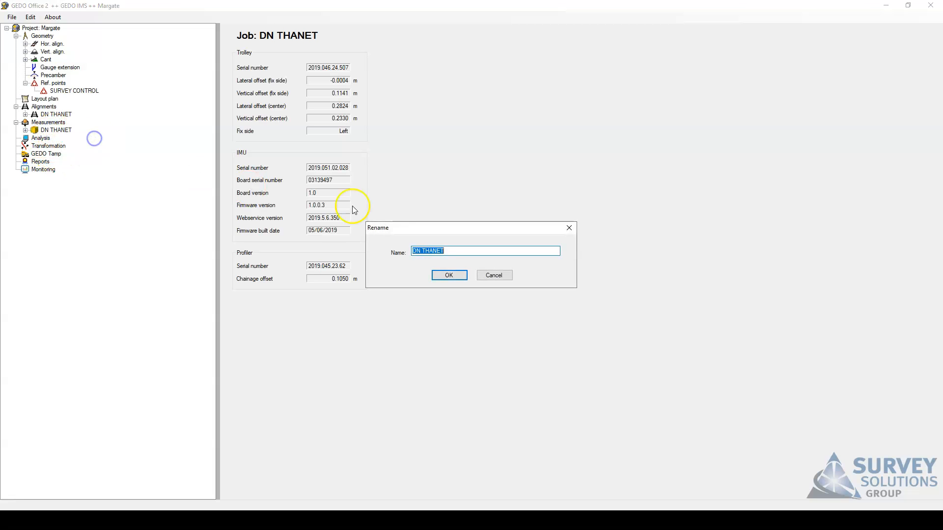
right_click(441, 250)
click(476, 281)
click(449, 276)
- Create a new GEDO Tamp job named DN THANET using the copied name
click(48, 155)
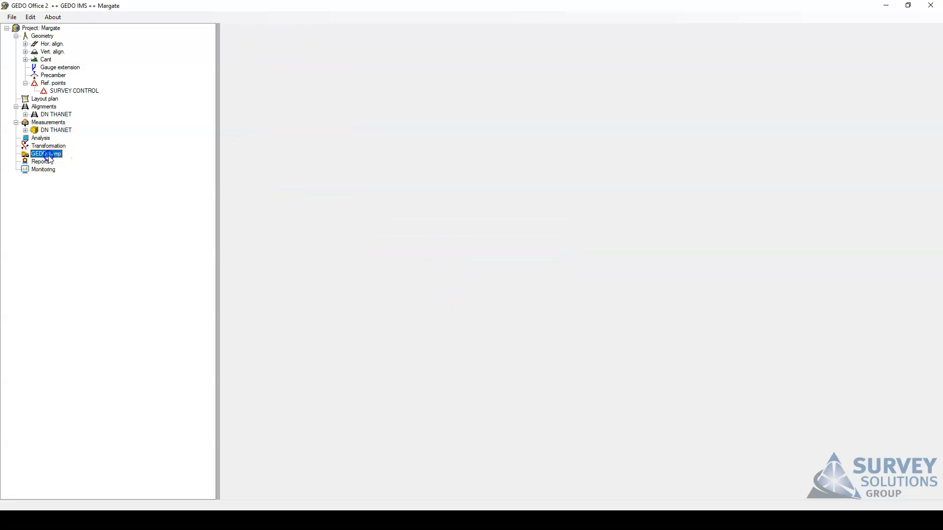
click(45, 156)
right_click(48, 156)
click(80, 158)
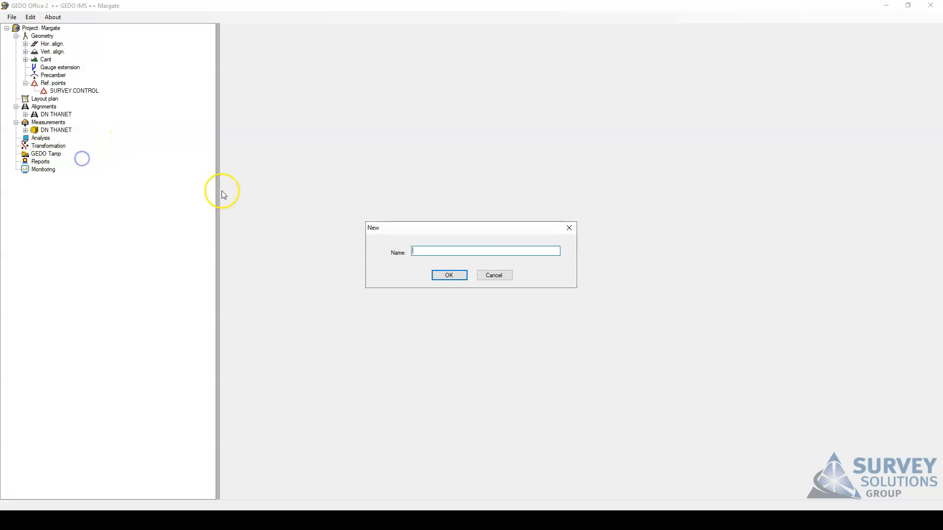
right_click(420, 252)
click(453, 294)
click(454, 278)
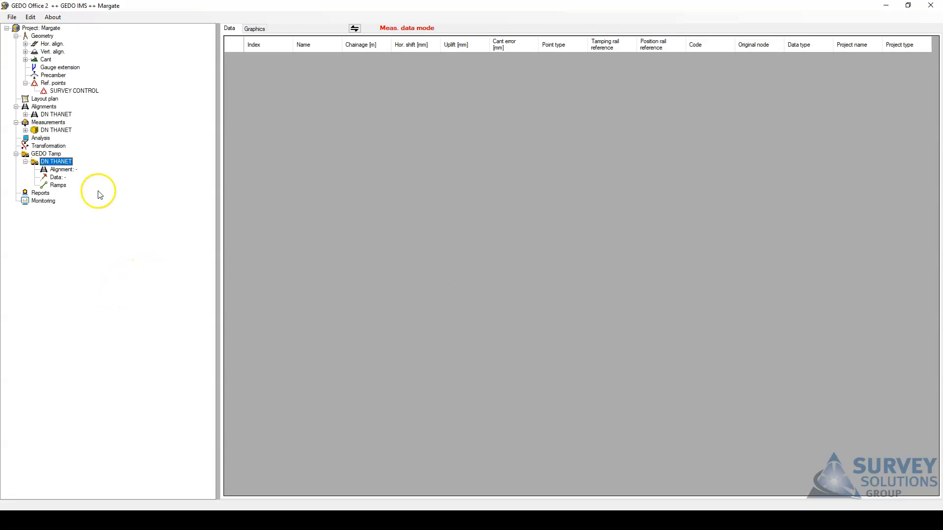
- Assign the DN THANET measurement data to the new DN THANET tamping job
click(69, 131)
drag(70, 134, 72, 166)
click(80, 170)
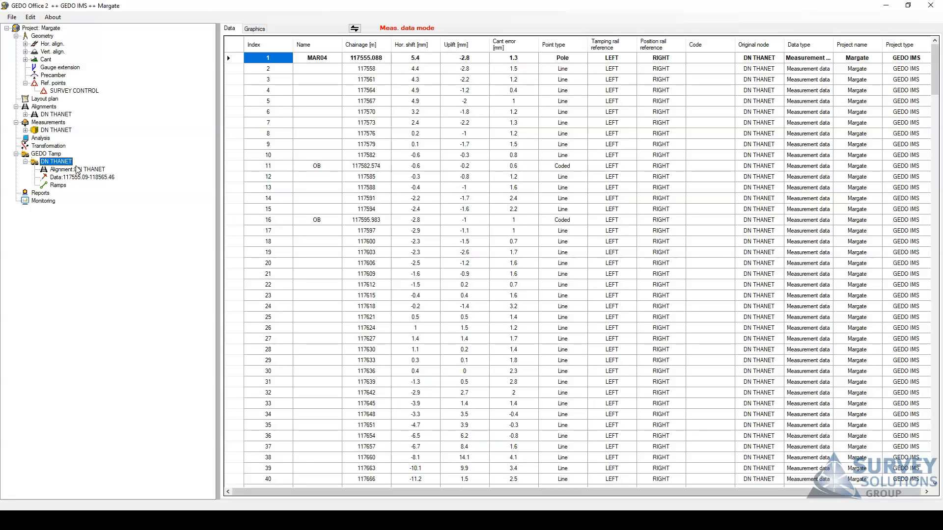
- Check the alignment and data entries of the DN THANET tamping job, and return to its data table
click(65, 172)
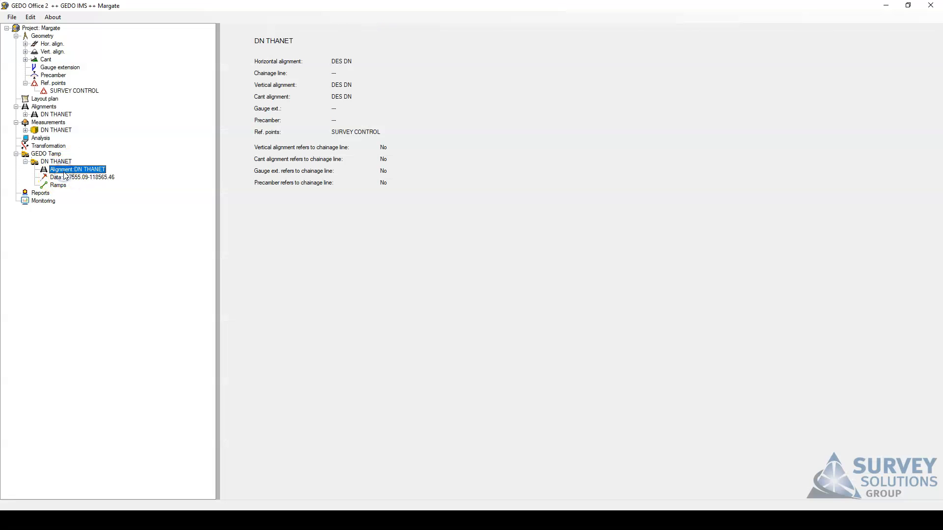
click(92, 180)
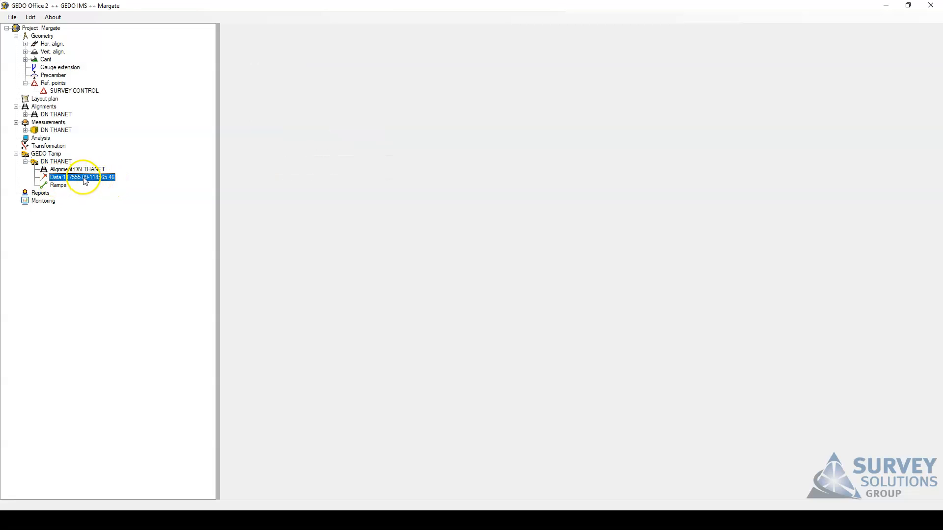
click(58, 161)
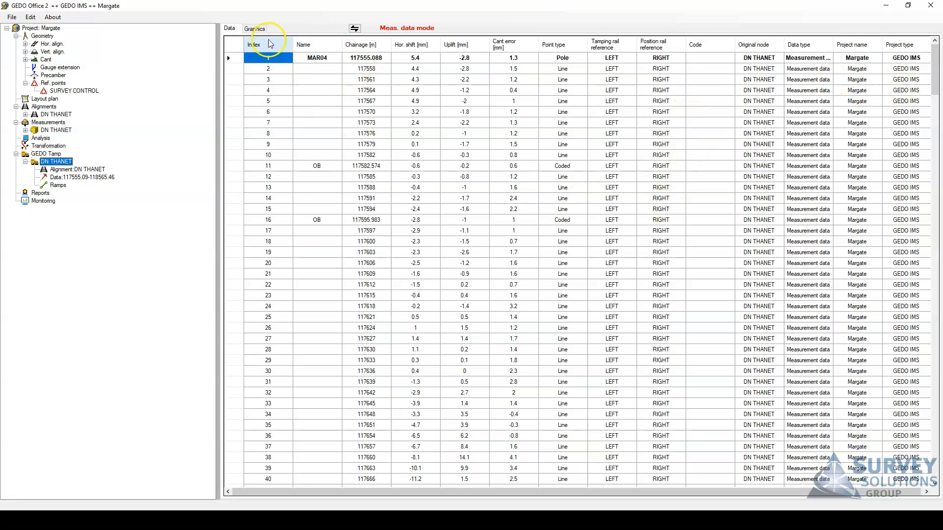
- Show the tamping job's data as graphs and switch from measurement data mode to Tamping mode (H/V)
click(254, 28)
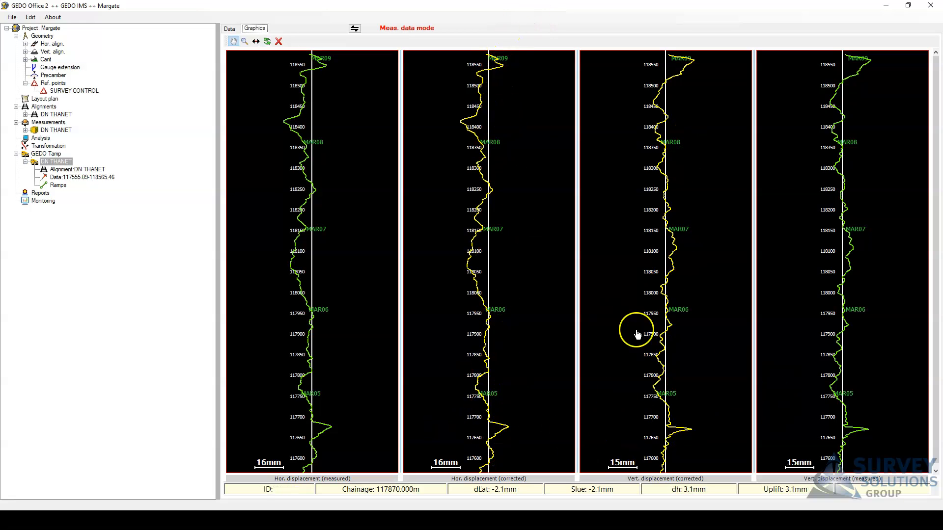
click(355, 29)
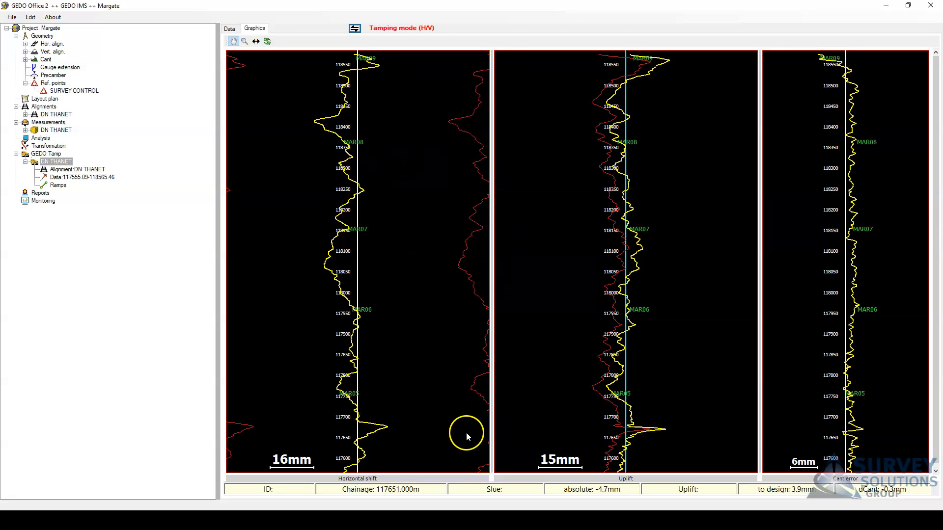
- Examine the GEDO Tamp color and display settings in the program options from the data table view
click(229, 29)
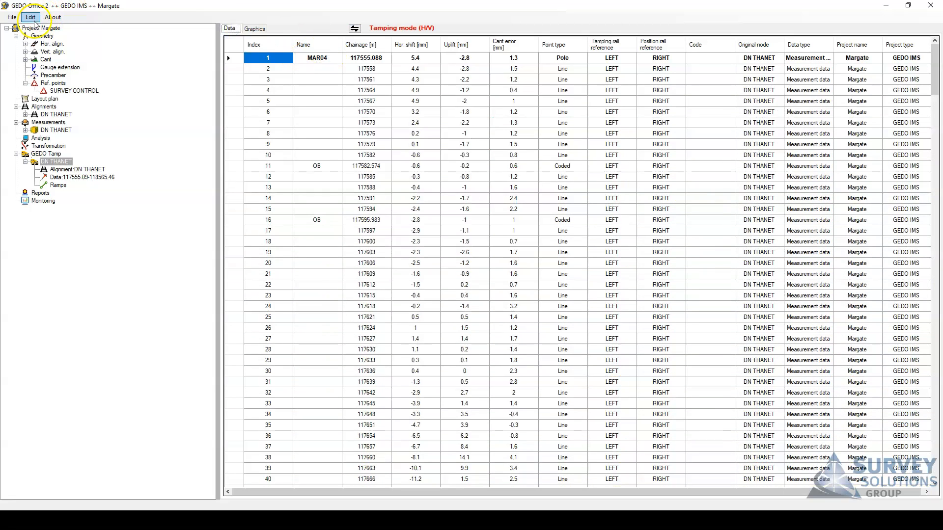
click(57, 20)
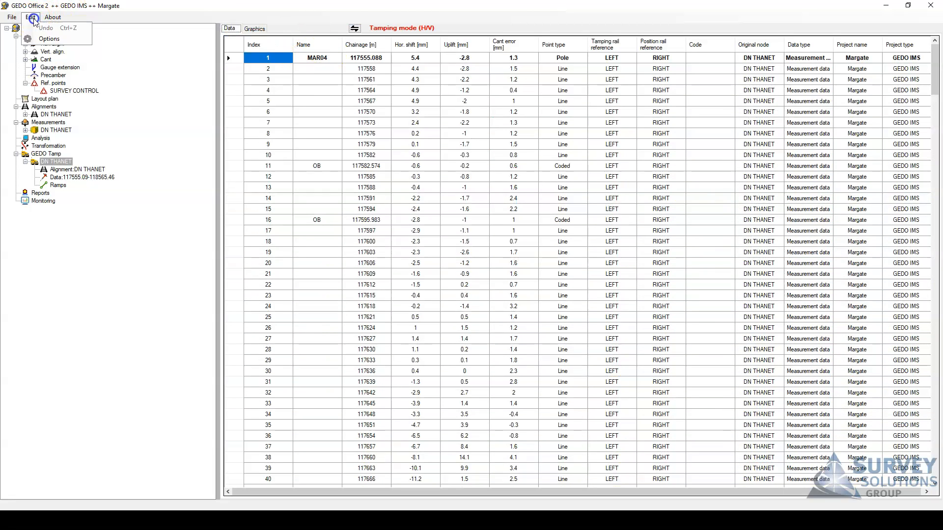
click(45, 39)
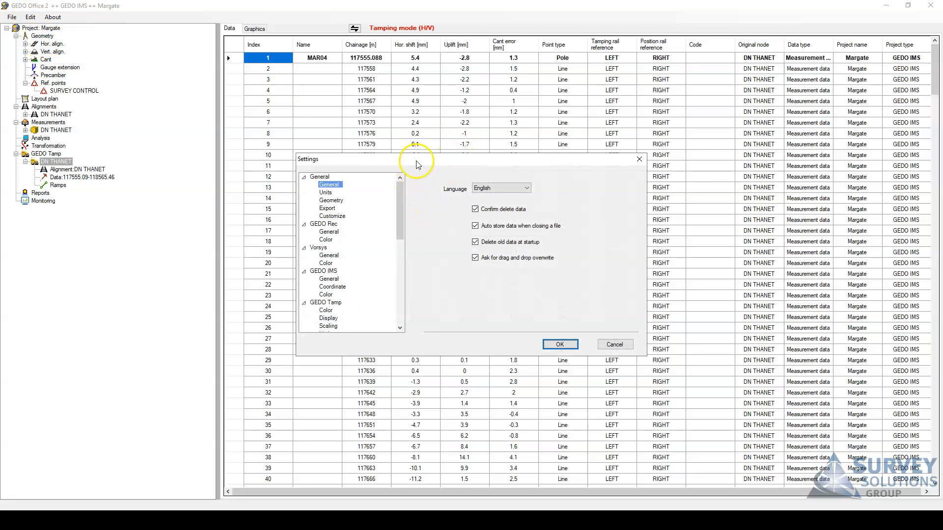
drag(417, 161, 476, 147)
drag(467, 195, 457, 231)
click(404, 177)
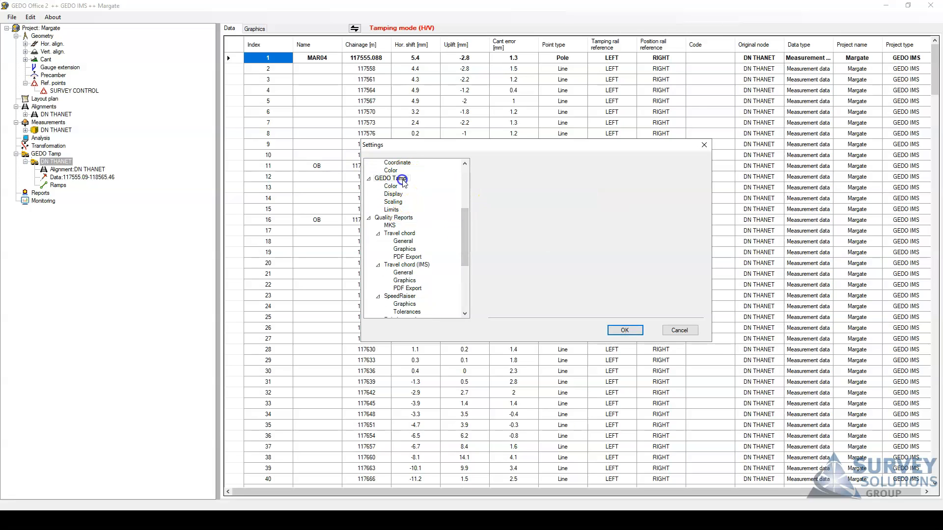
click(392, 187)
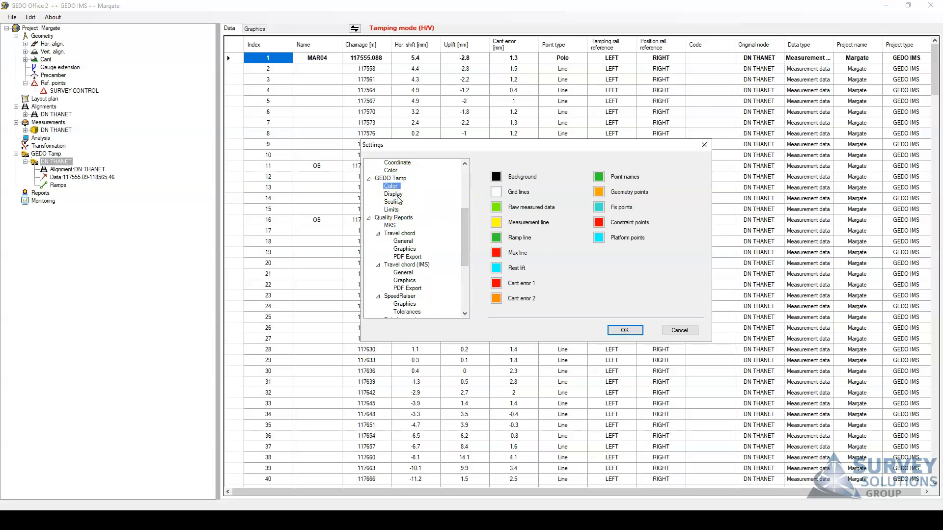
click(396, 194)
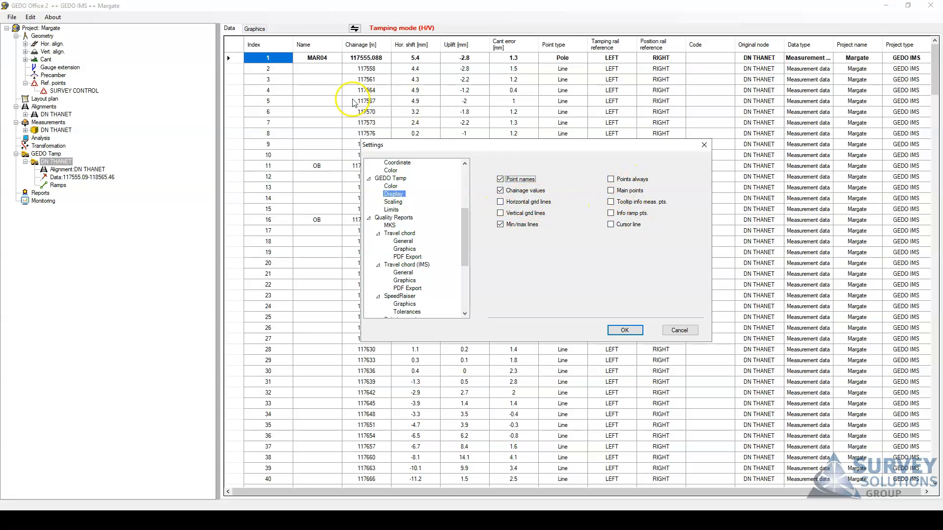
click(624, 330)
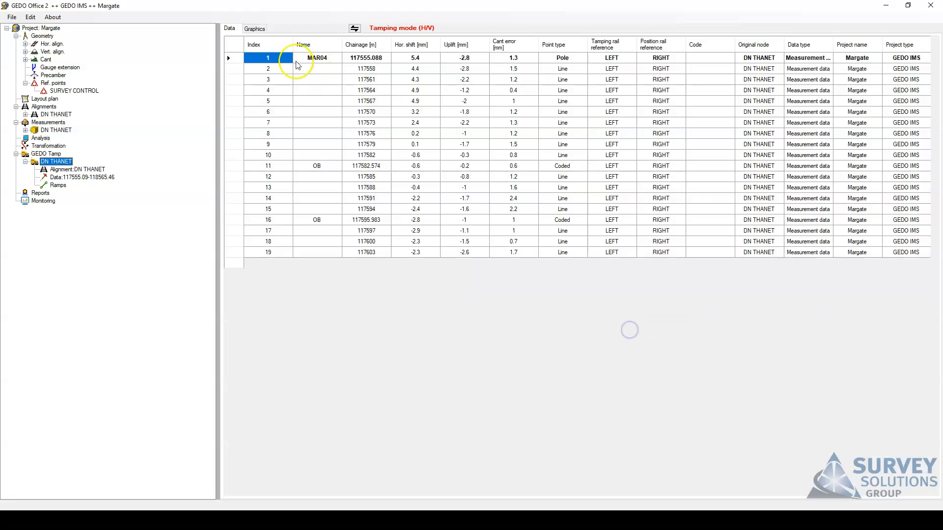
- Return to the tamping graphs and examine the GEDO Tamp display, scaling and limits settings in the options
click(254, 28)
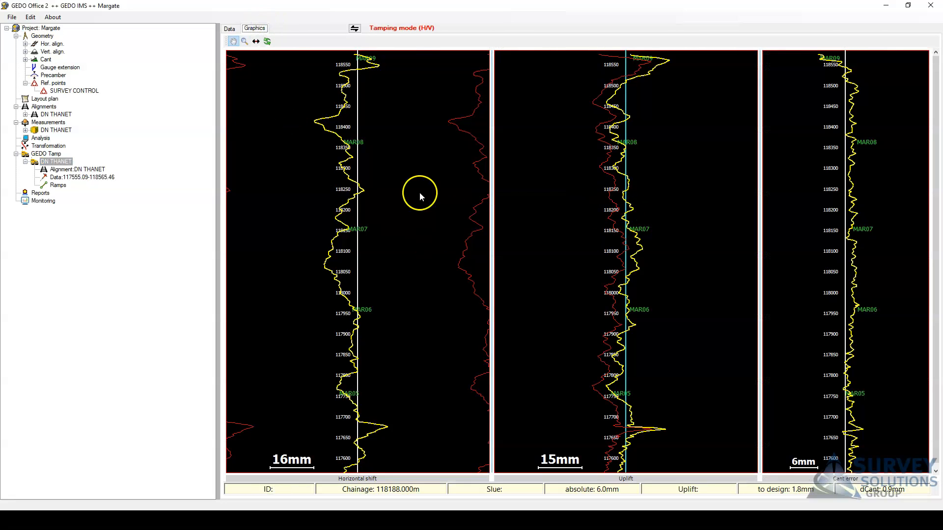
click(31, 17)
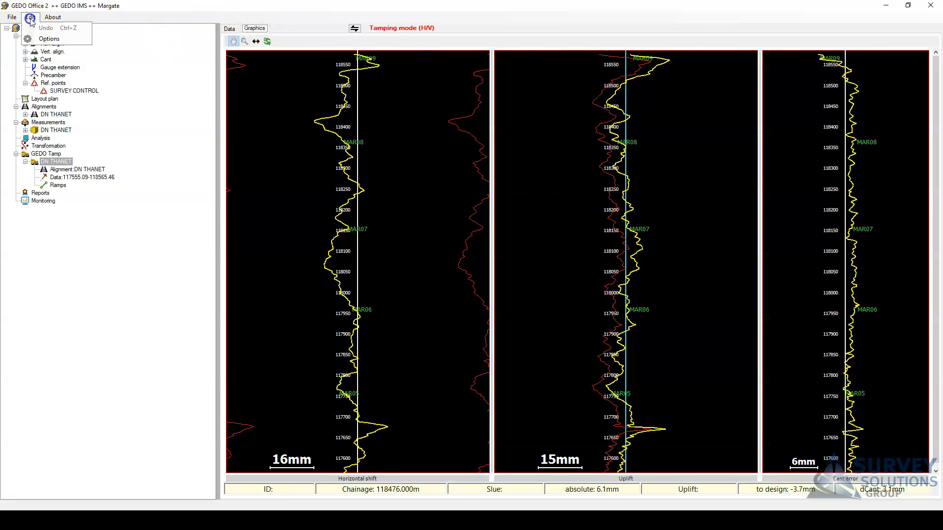
click(49, 39)
drag(401, 208, 398, 299)
scroll(329, 216, up, 1)
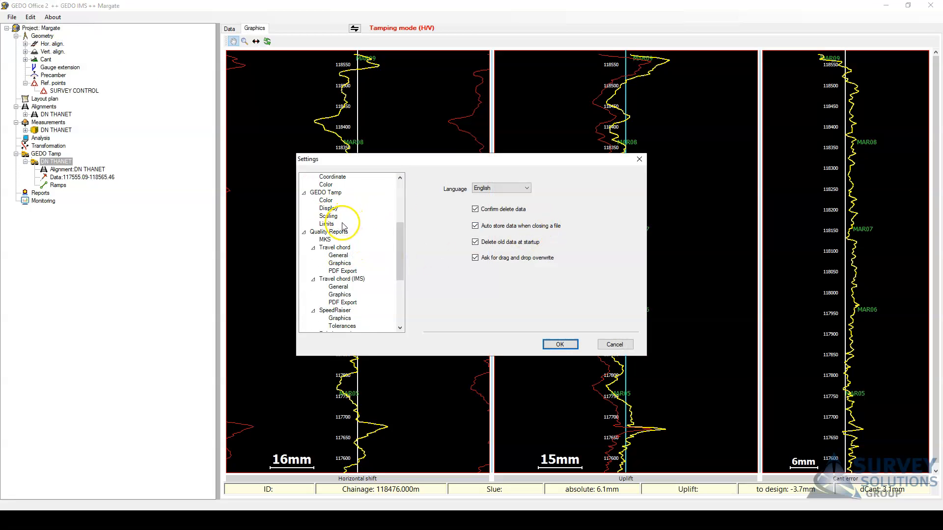
click(327, 208)
click(330, 216)
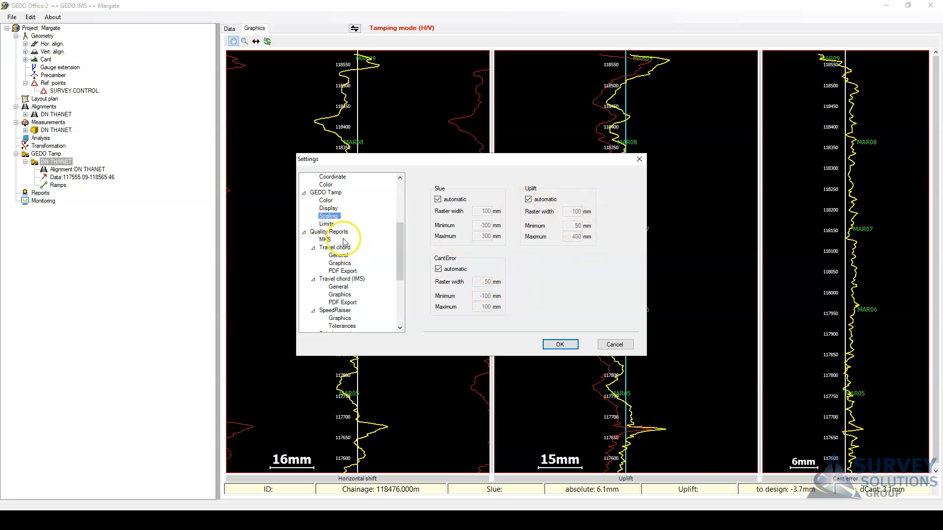
click(326, 224)
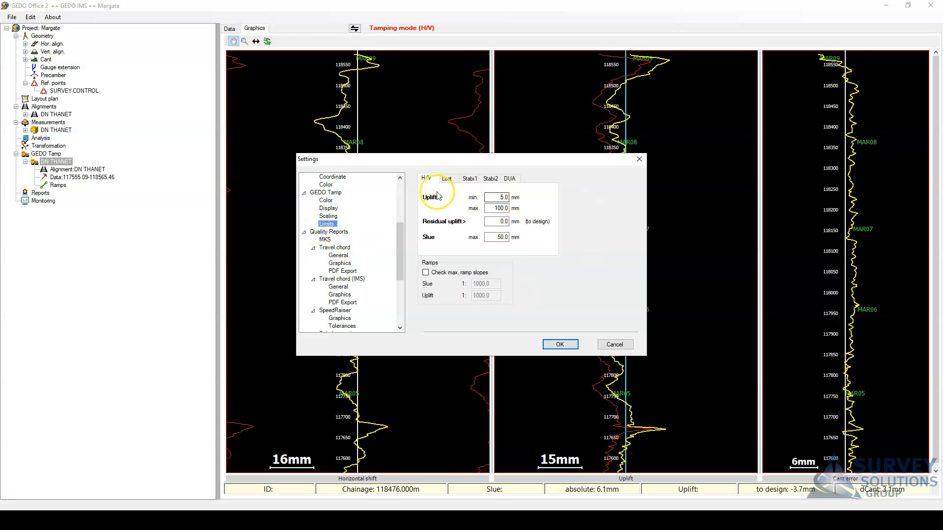
- Compare the tamping limits for the Lost, Stabi1, Stabi2, DUA and H/V modes
click(446, 179)
click(469, 179)
click(491, 179)
click(511, 178)
click(469, 178)
click(446, 179)
click(426, 178)
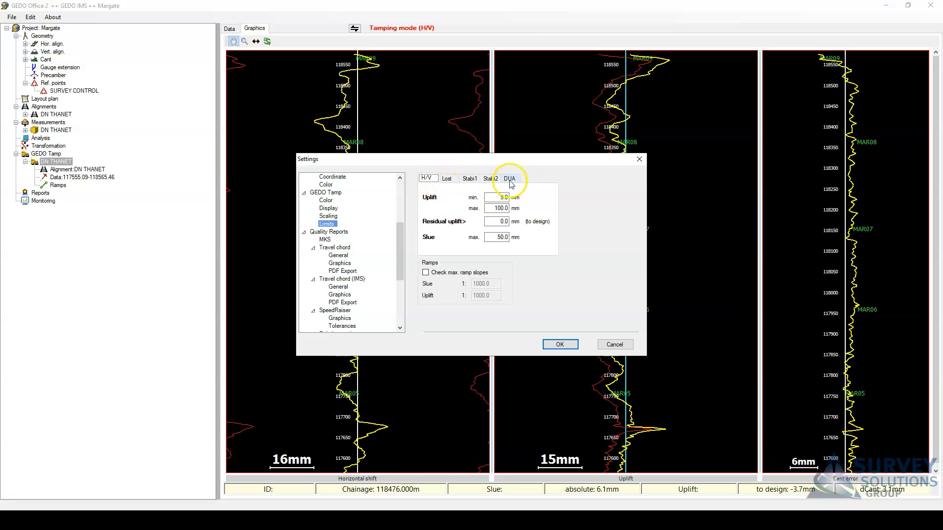
- Examine the H/V minimum and maximum uplift limits, moving the settings window aside to compare them with the graphs
click(490, 179)
click(426, 179)
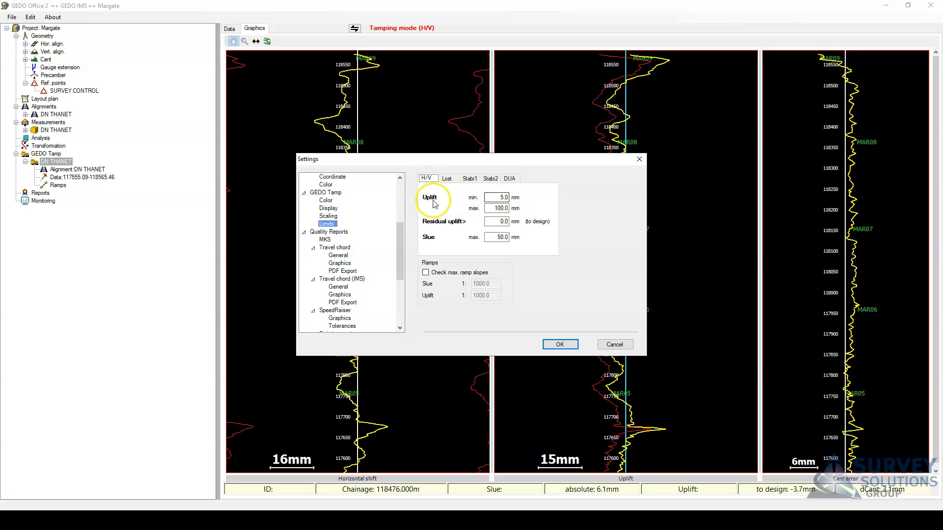
drag(497, 198, 511, 198)
click(490, 210)
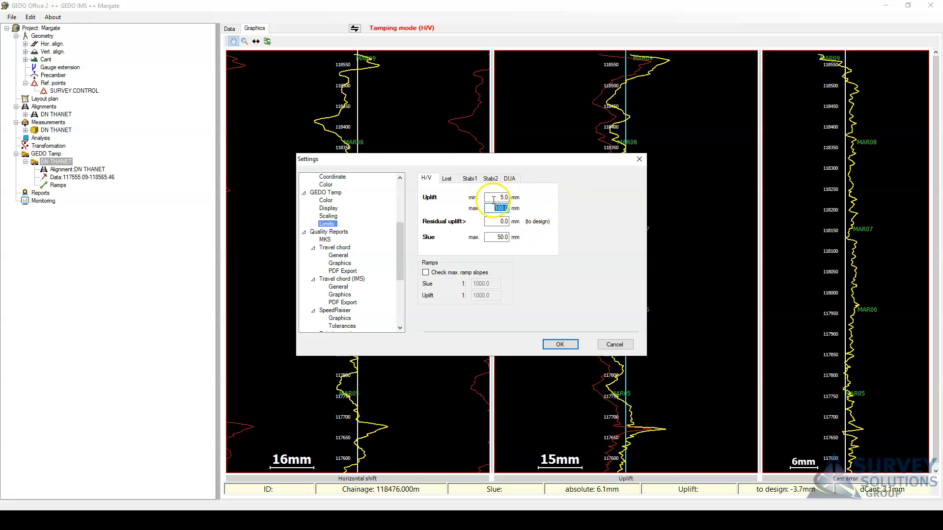
drag(415, 156, 666, 121)
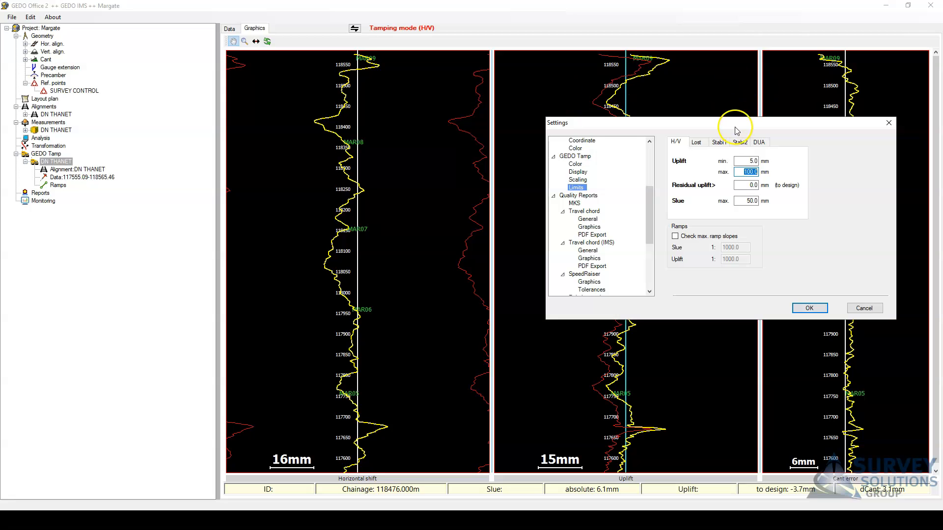
drag(736, 130, 627, 121)
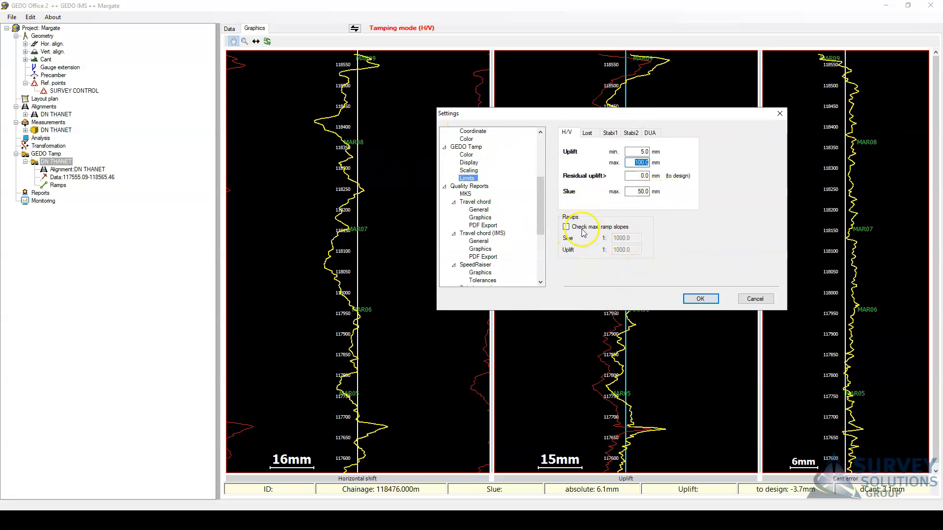
- Turn on the maximum ramp slopes check for H/V, turn it off again, and accept the settings
click(565, 226)
drag(634, 238, 611, 238)
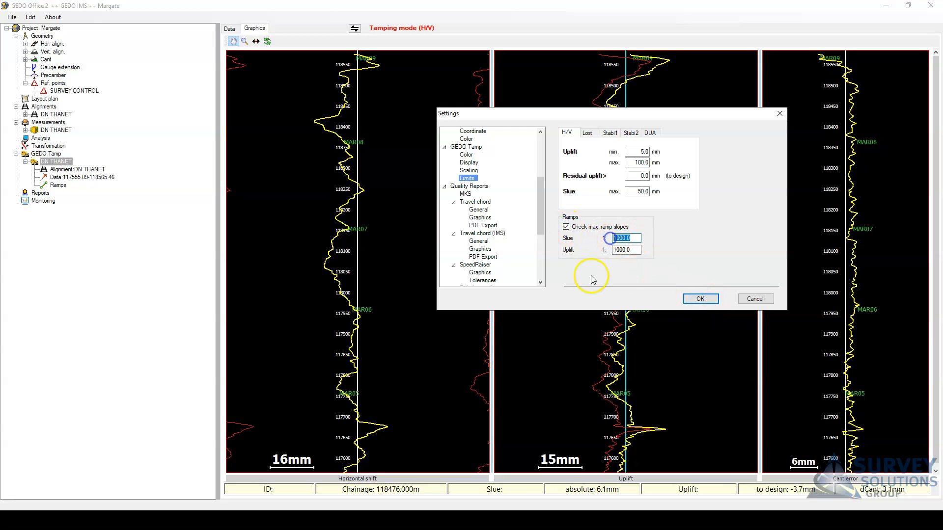
click(566, 226)
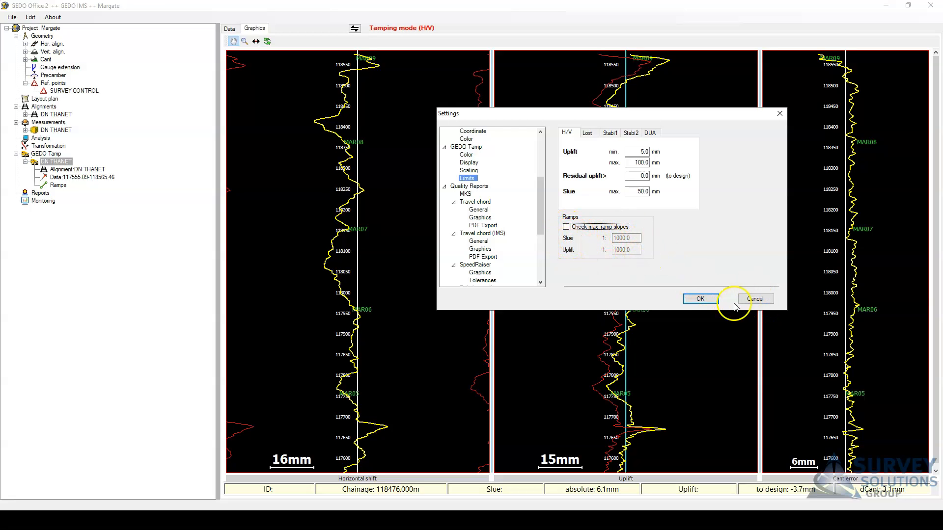
click(702, 298)
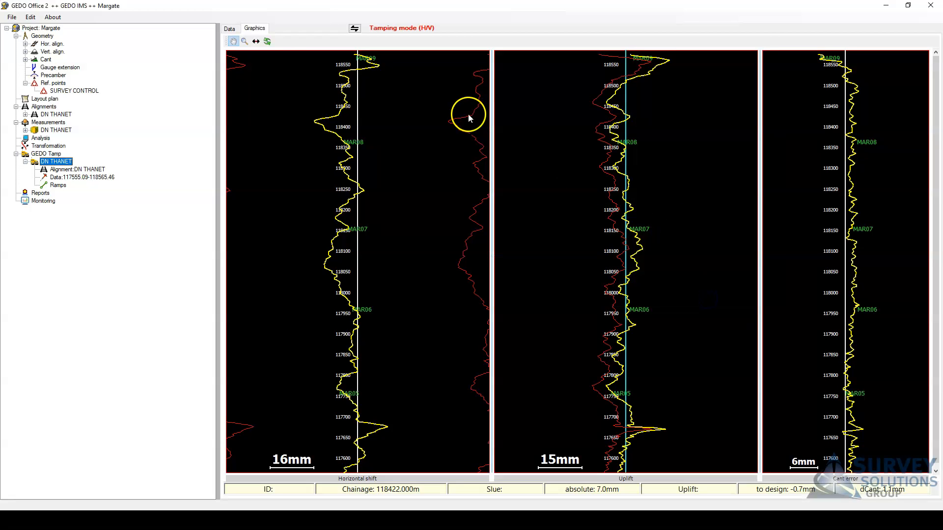
- Show the tamping job's data table in measurement data mode and bring up the swap option for a tamping rail reference
click(229, 29)
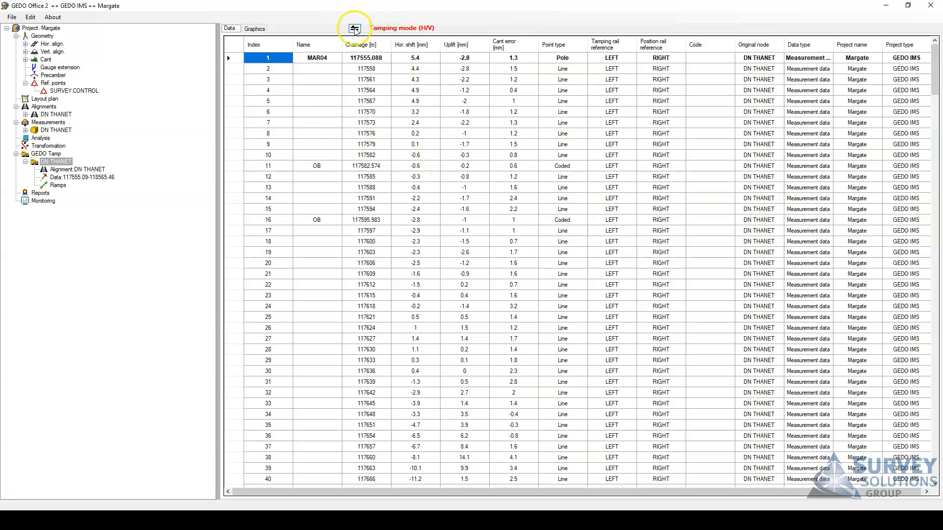
click(354, 28)
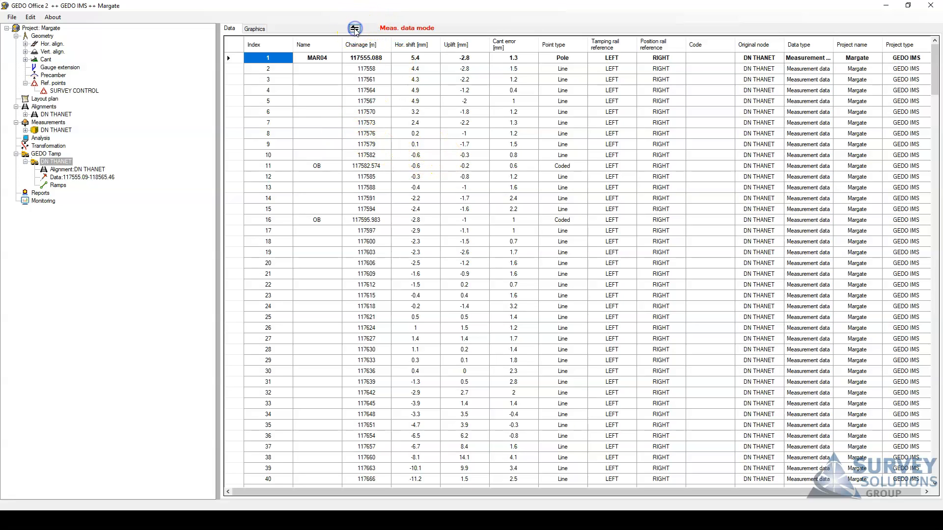
click(626, 112)
right_click(623, 113)
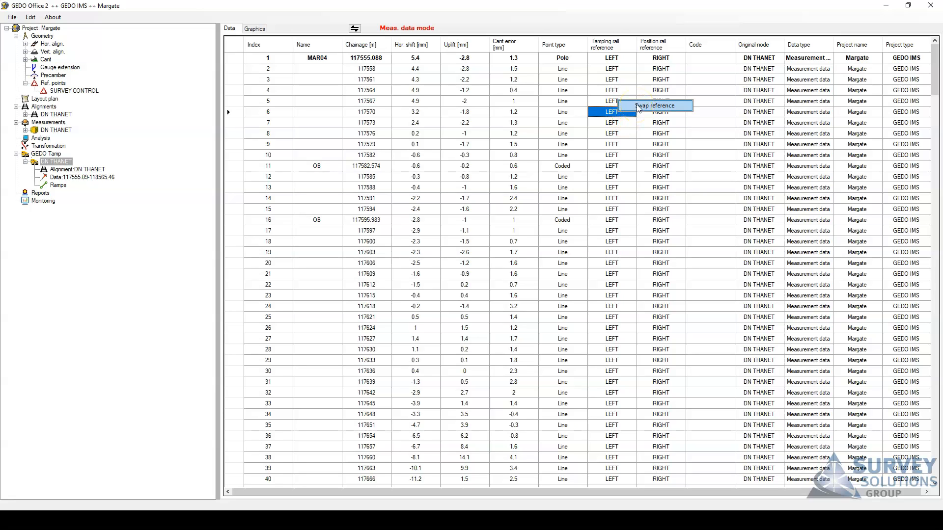
- Swap the tamping rail reference of points 1 to 18 to RIGHT and back to LEFT
click(613, 57)
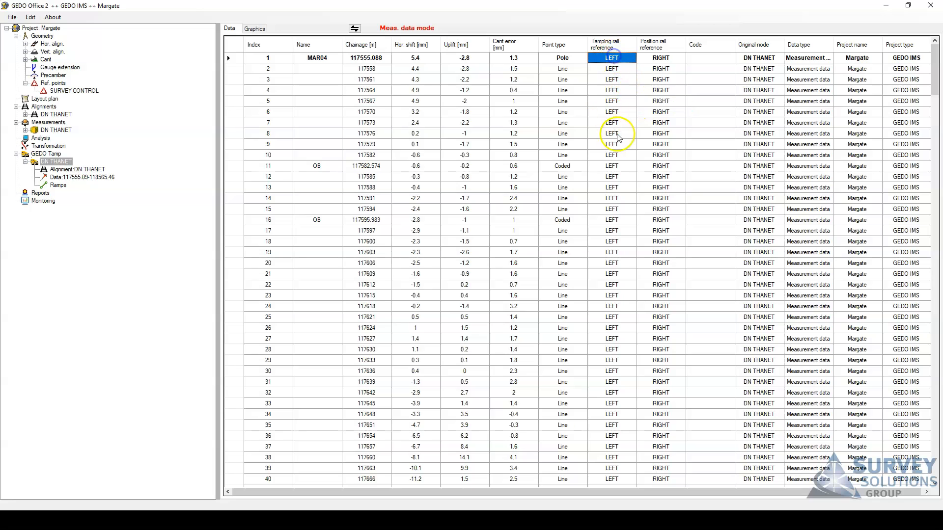
shift+click(618, 242)
right_click(608, 198)
click(640, 202)
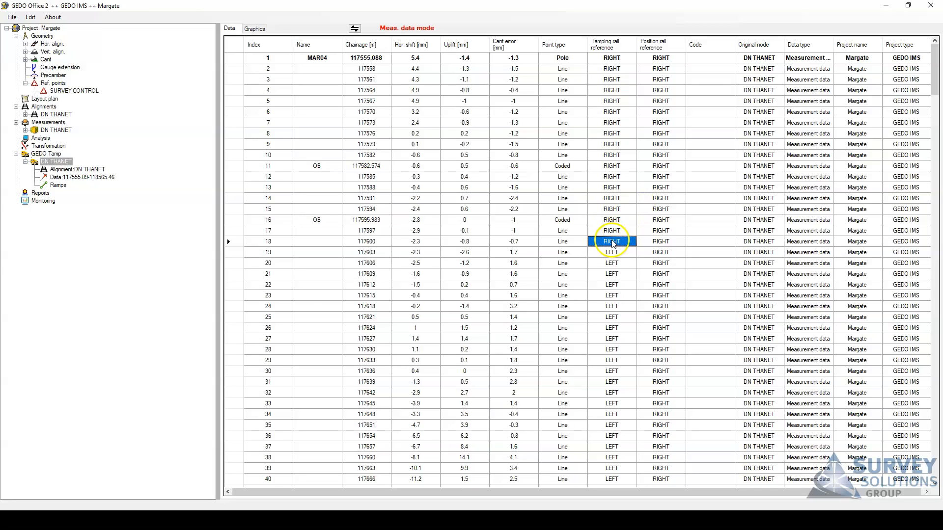
shift+click(614, 58)
right_click(617, 57)
click(623, 53)
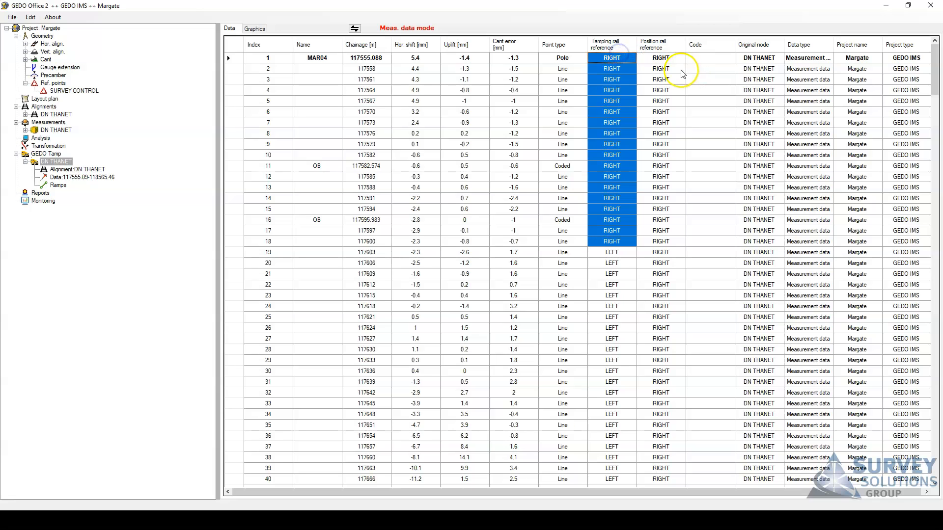
- Check the swap option for the position rail reference and the point types available for pole MAR04, closing the point type editor without applying it
click(660, 91)
right_click(661, 91)
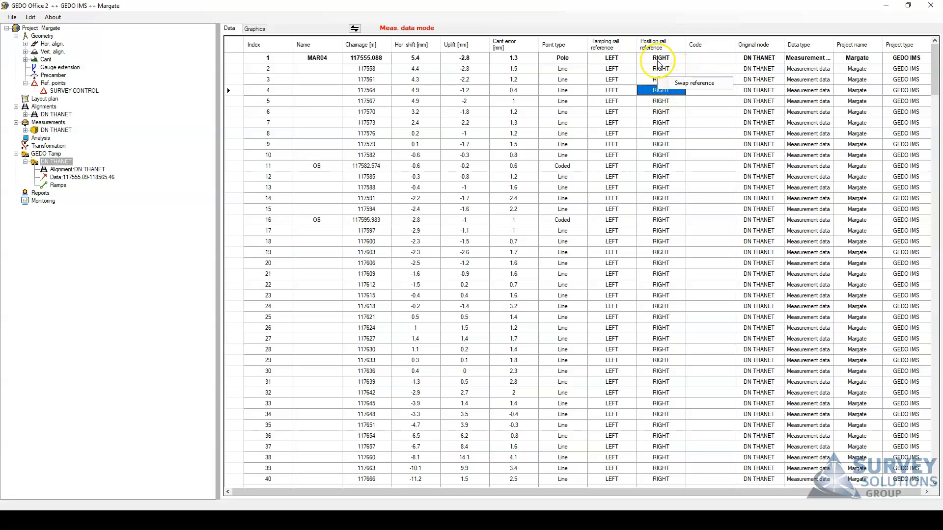
click(561, 59)
click(563, 59)
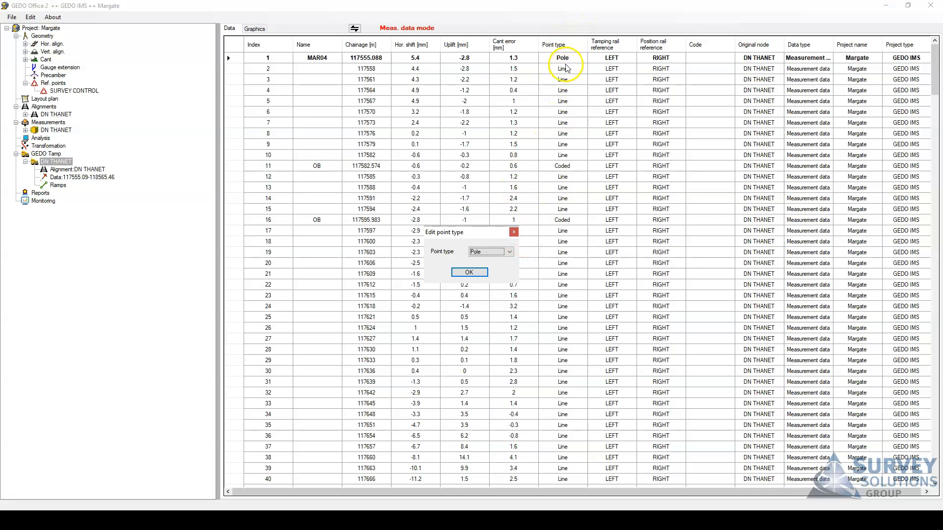
click(494, 255)
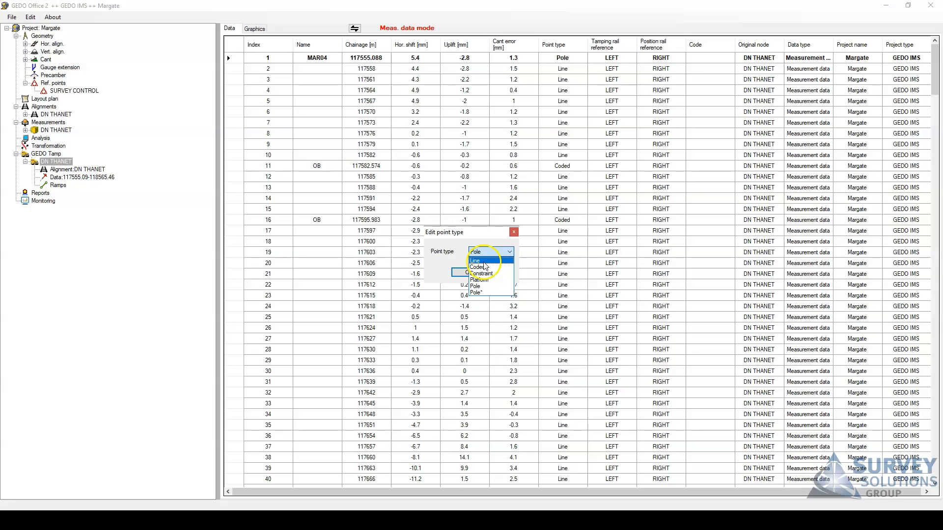
click(488, 287)
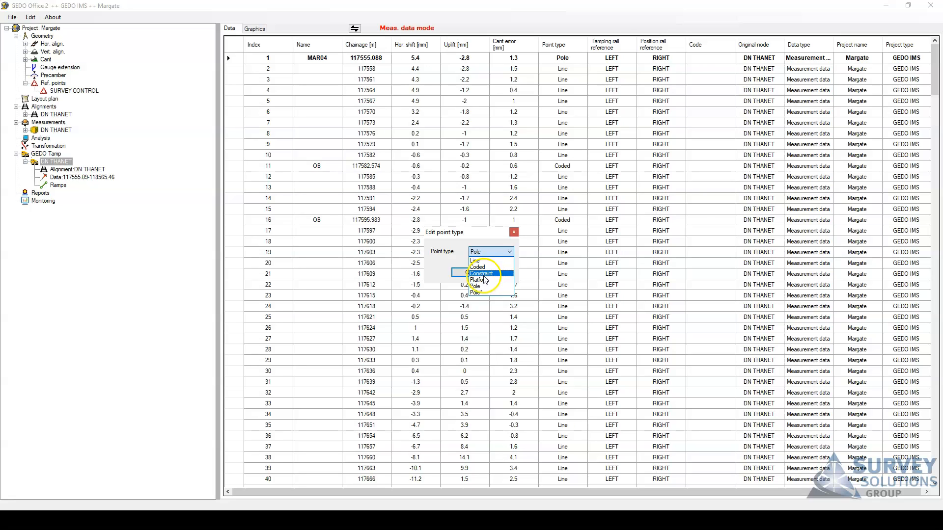
click(513, 229)
click(514, 231)
- Set the point type of both OB points, at chainages 117582.574 and 117595.983, to Constraint
click(567, 166)
click(568, 168)
click(507, 251)
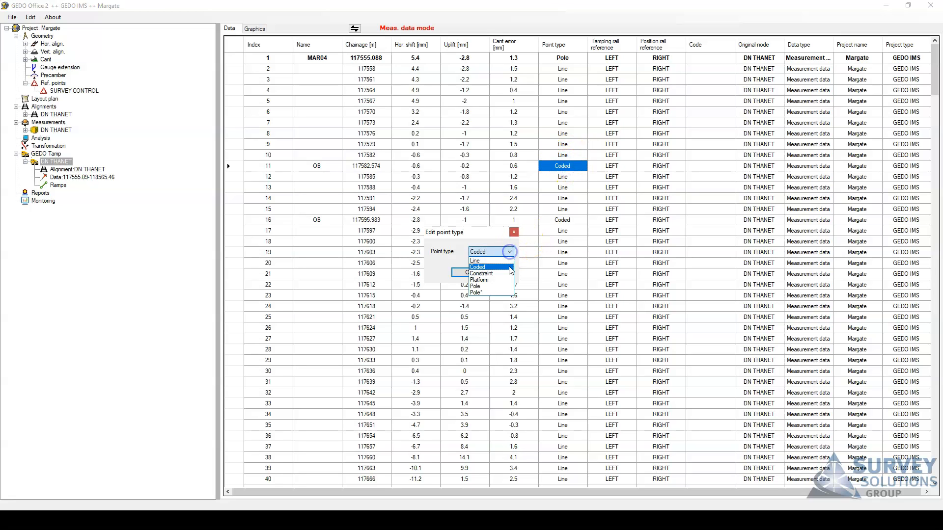
click(499, 273)
click(479, 274)
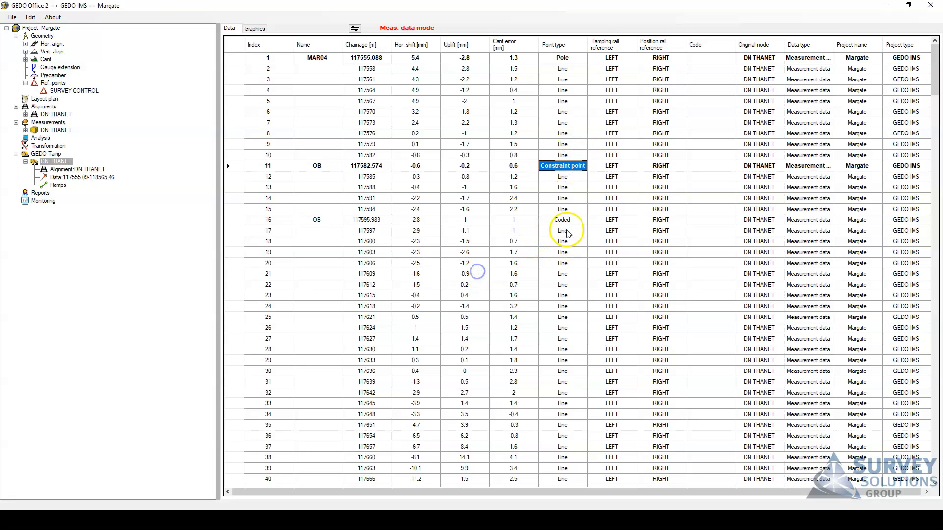
double_click(569, 220)
click(509, 251)
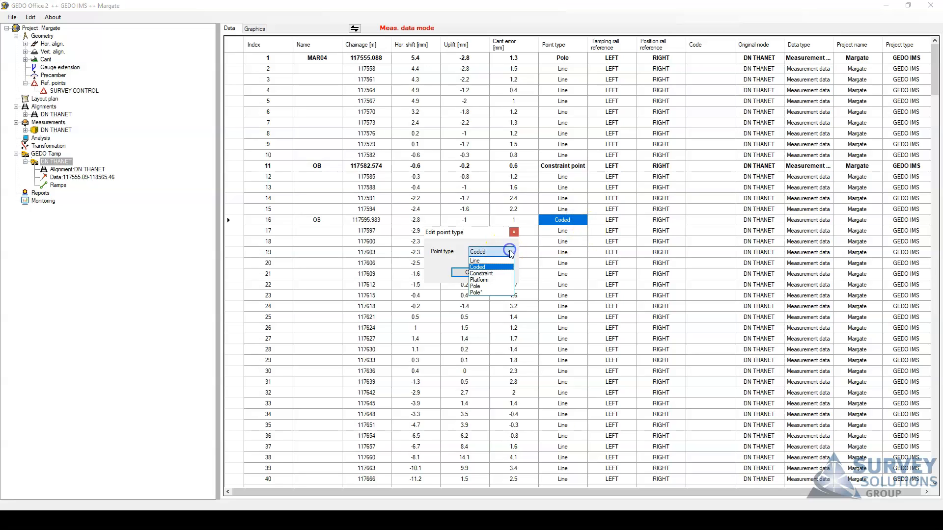
click(499, 273)
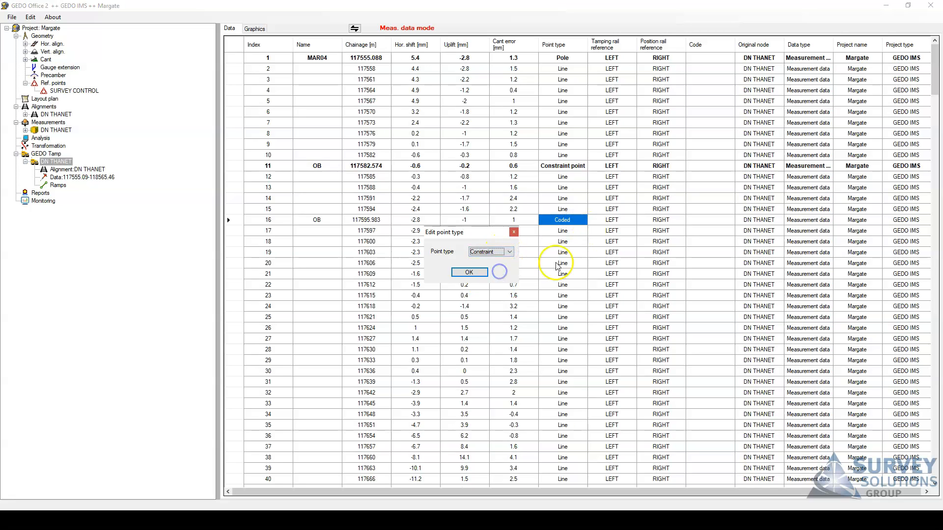
click(478, 272)
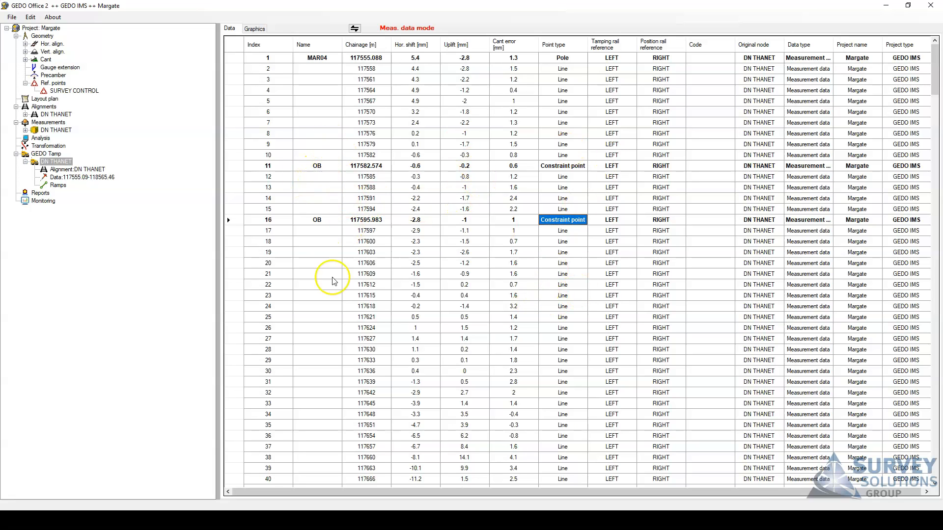
- Find the NEW BALLAST point near the end of the data, view its point type options and cancel the edit
scroll(491, 275, down, 15)
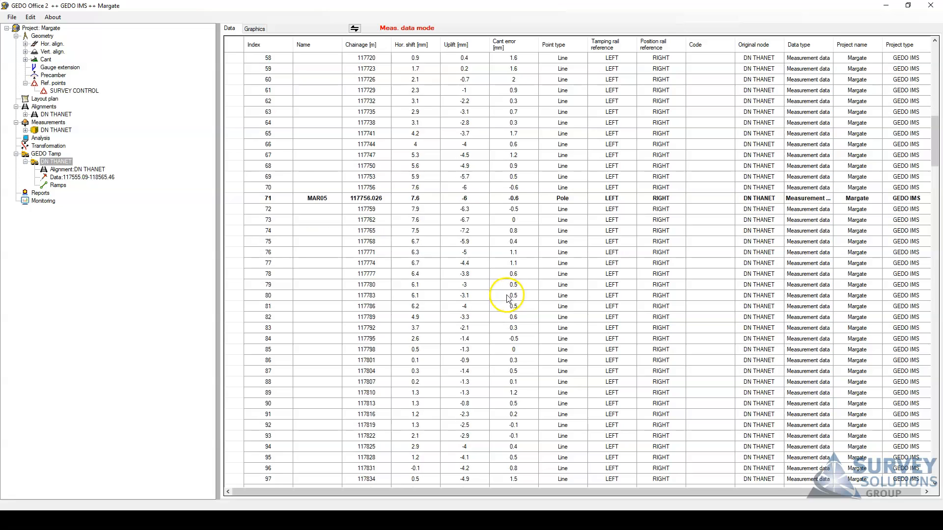
scroll(511, 296, down, 20)
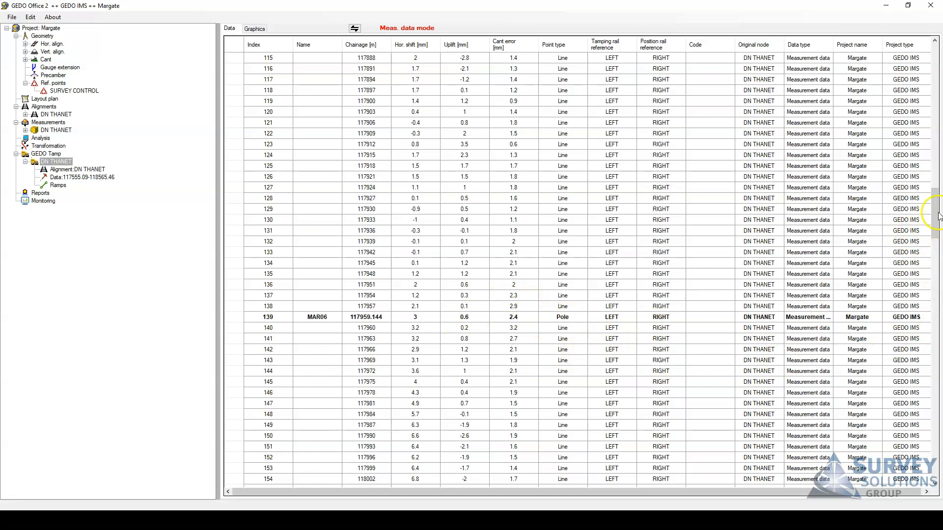
drag(935, 211, 939, 454)
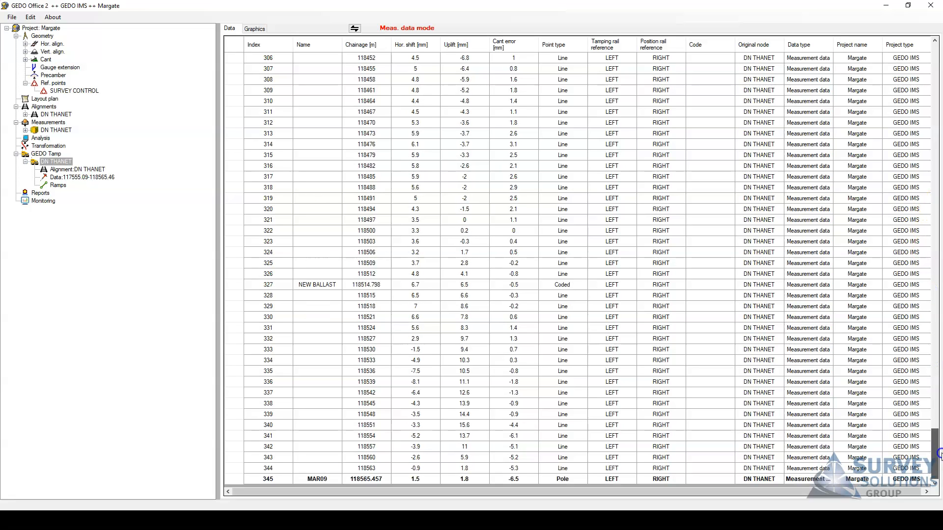
double_click(563, 285)
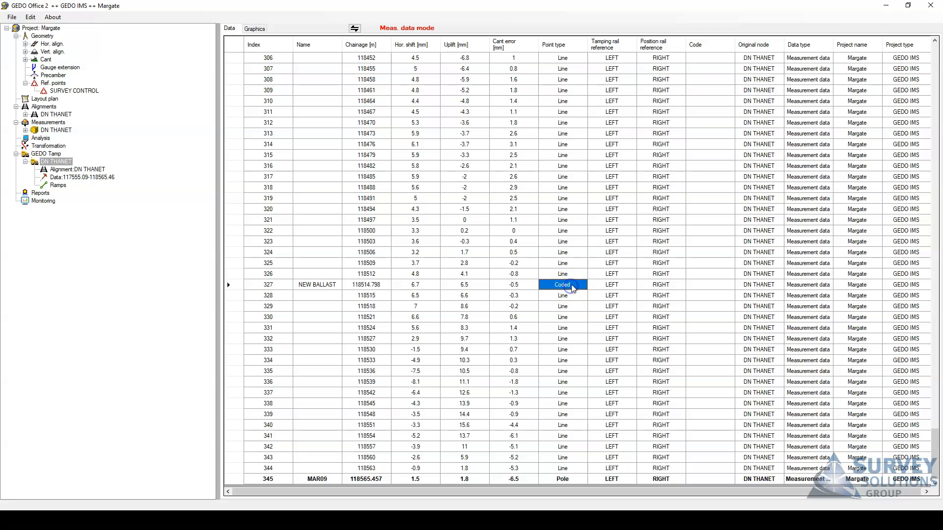
click(509, 252)
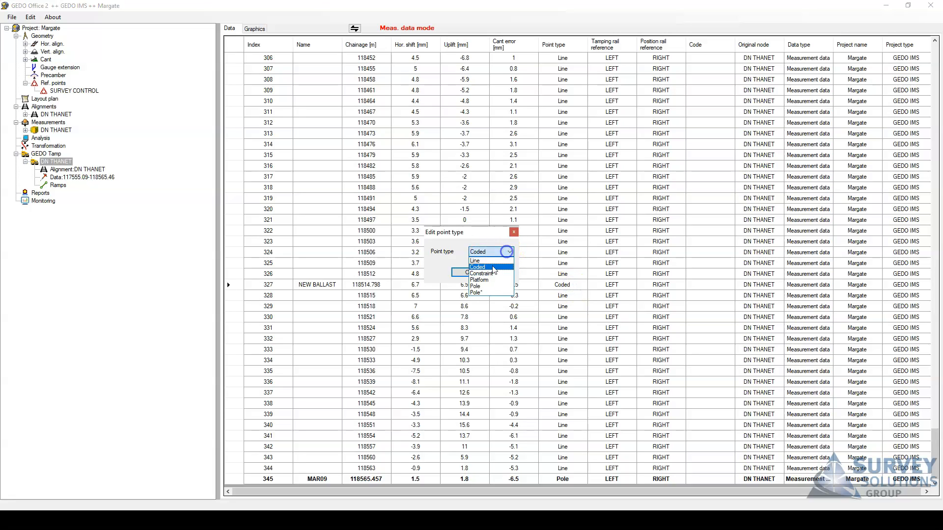
click(513, 231)
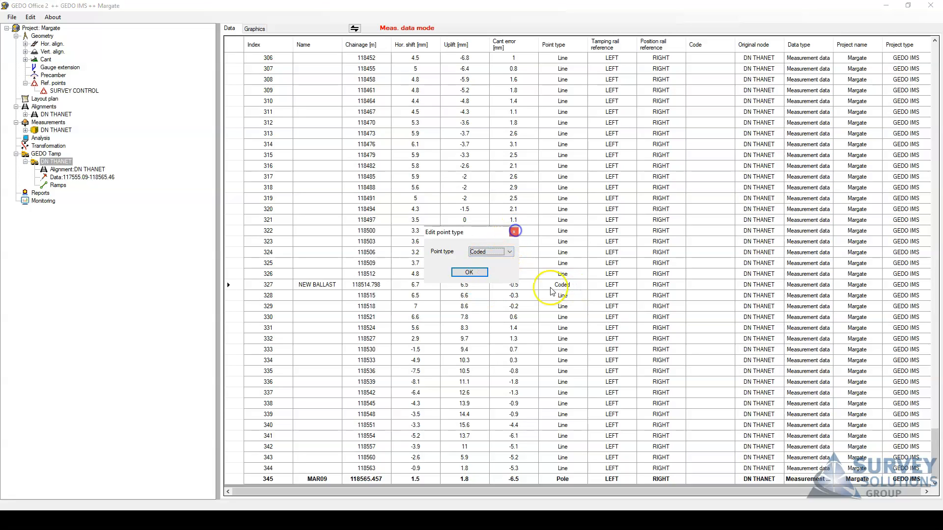
click(513, 232)
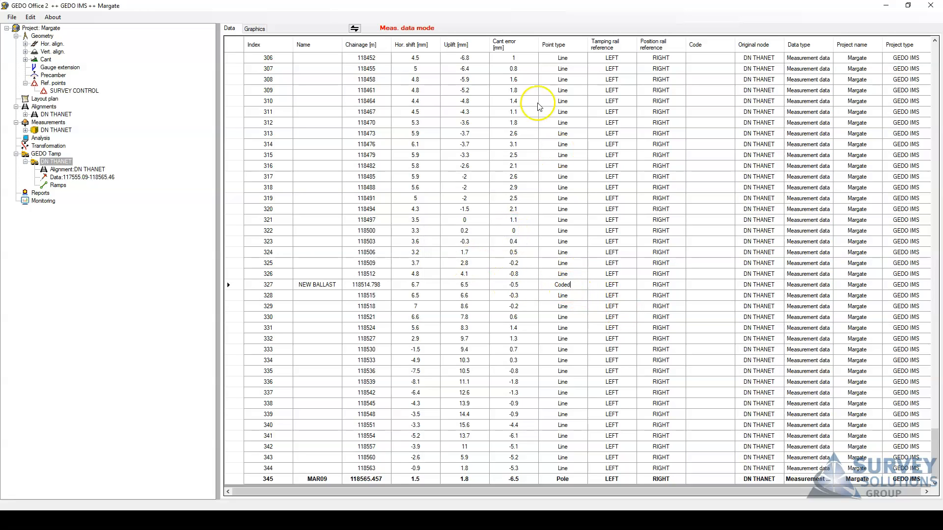
- Return to the start of the data and show the graphs in H/V tamping mode
drag(939, 444, 938, 53)
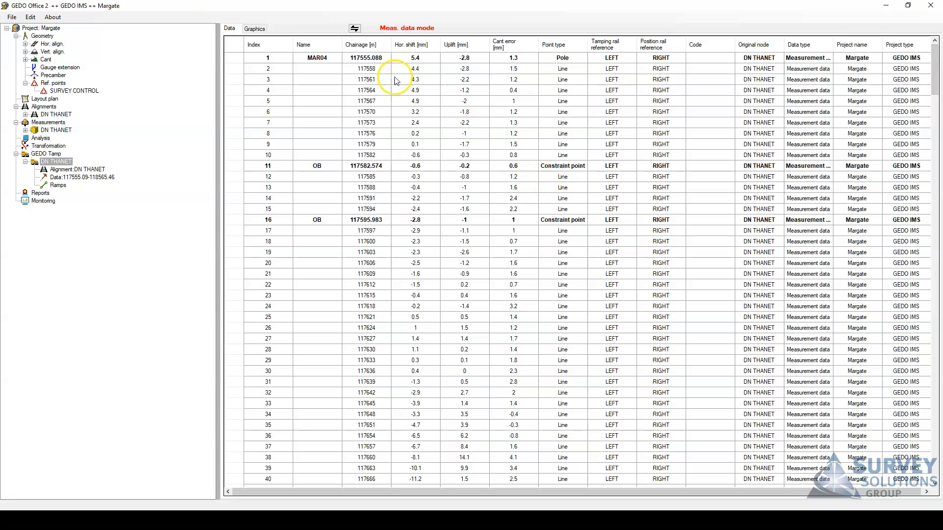
click(254, 29)
click(354, 28)
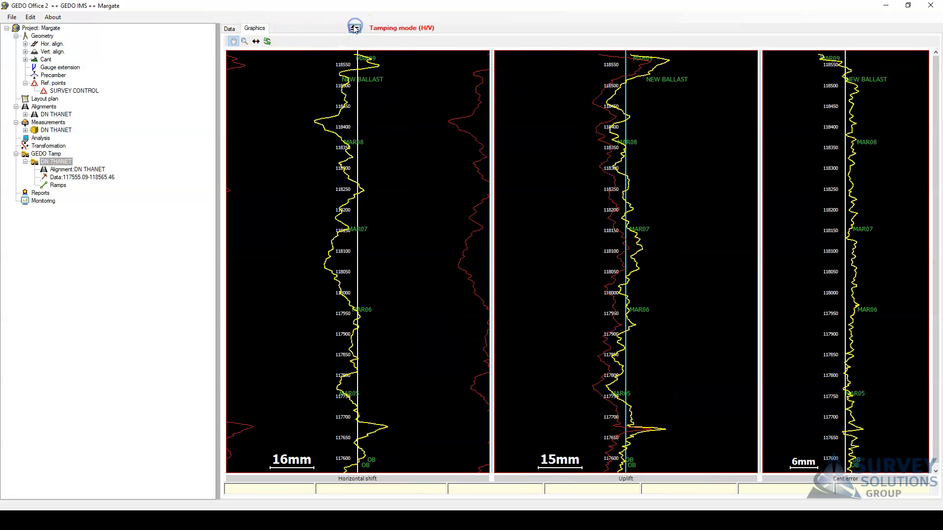
- Examine the Define Ramp options for a point on the horizontal shift graph and cancel
mouse_move(422, 210)
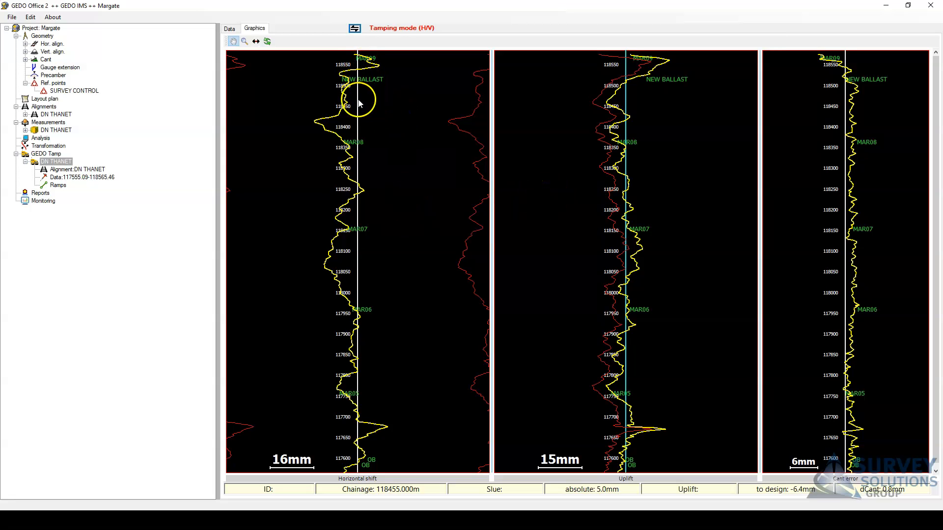
right_click(357, 276)
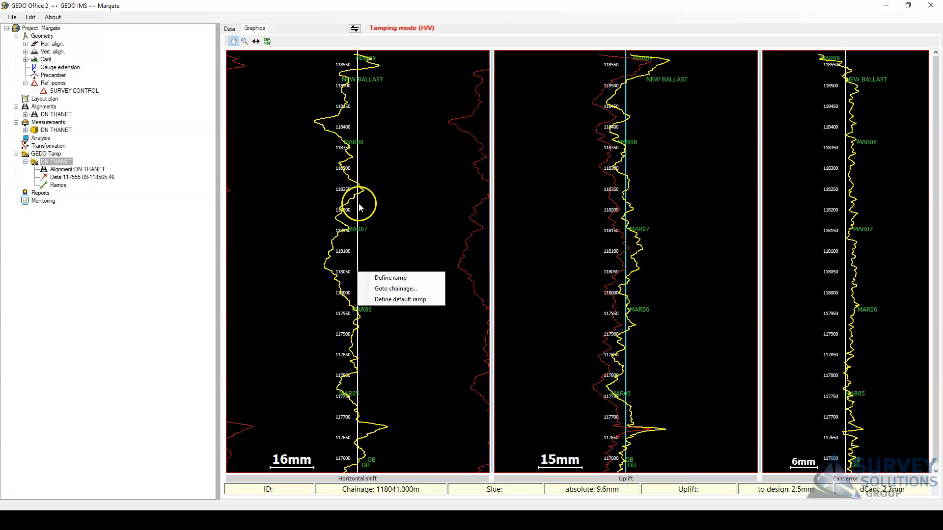
click(399, 278)
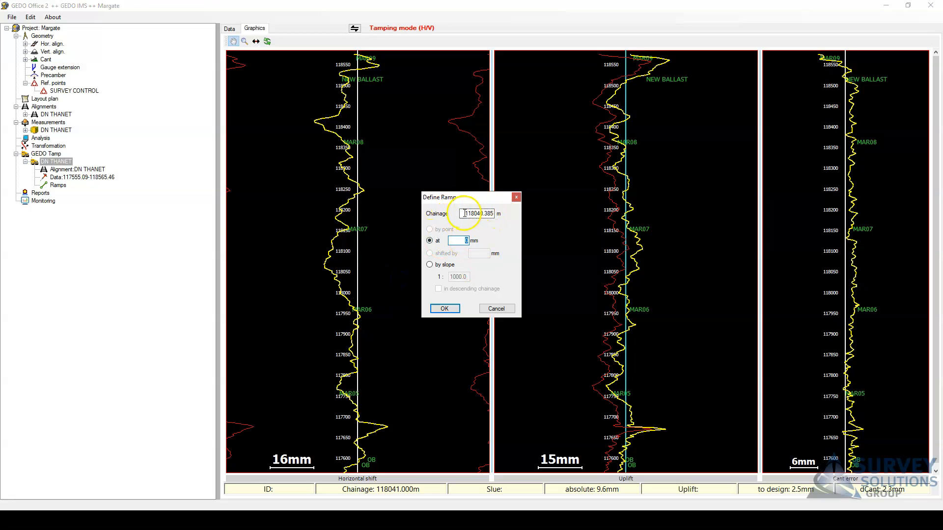
click(502, 309)
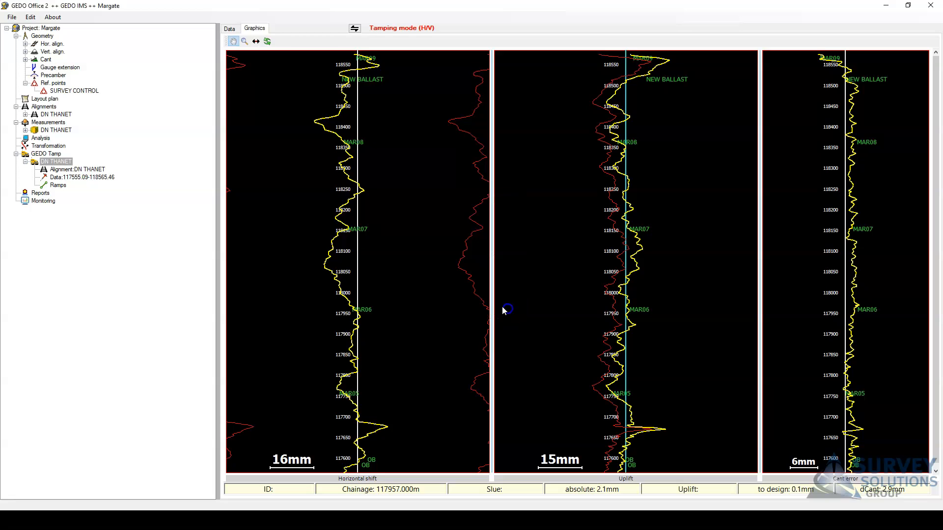
- Define the default ramp on the horizontal shift graph
right_click(358, 252)
click(402, 278)
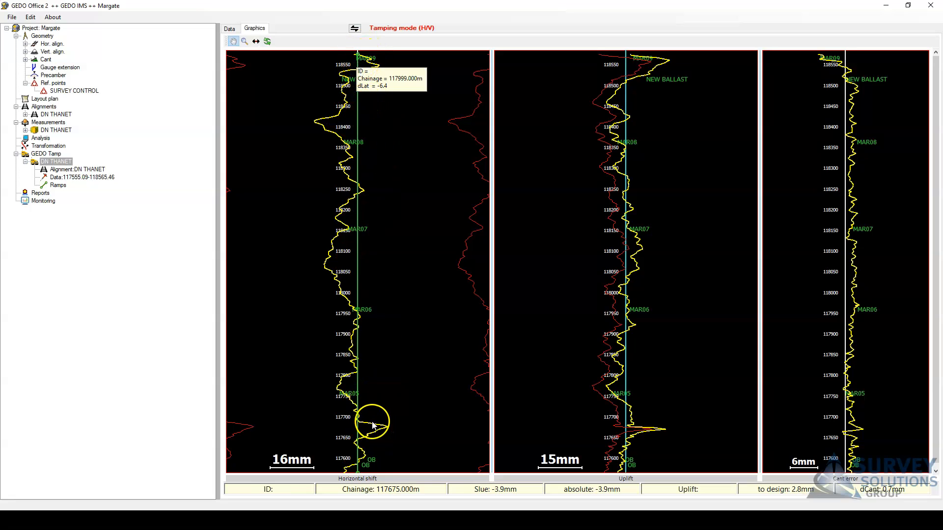
- Define a start ramp near MAR04 on the horizontal shift graph at chainage 117570, with a minimum length of 10 m and a maximum slope of 1:1000
click(244, 42)
click(360, 462)
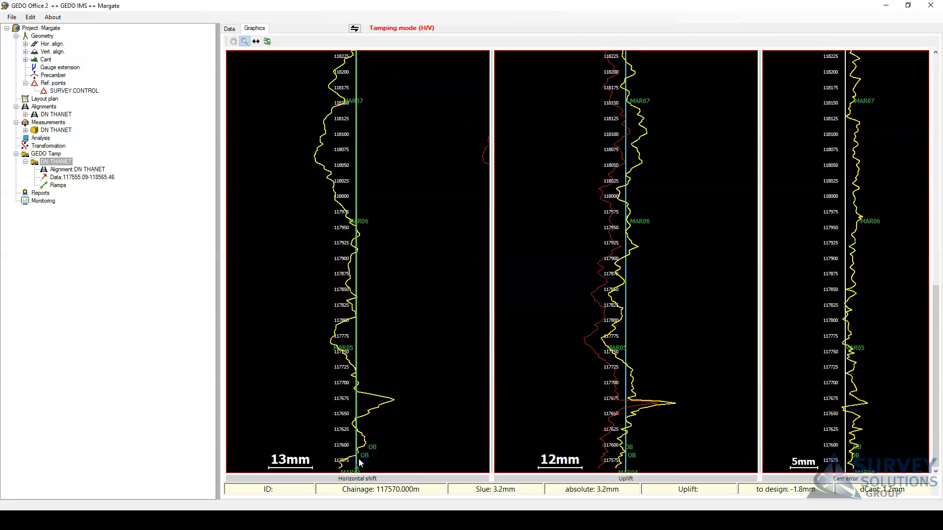
click(354, 447)
click(361, 432)
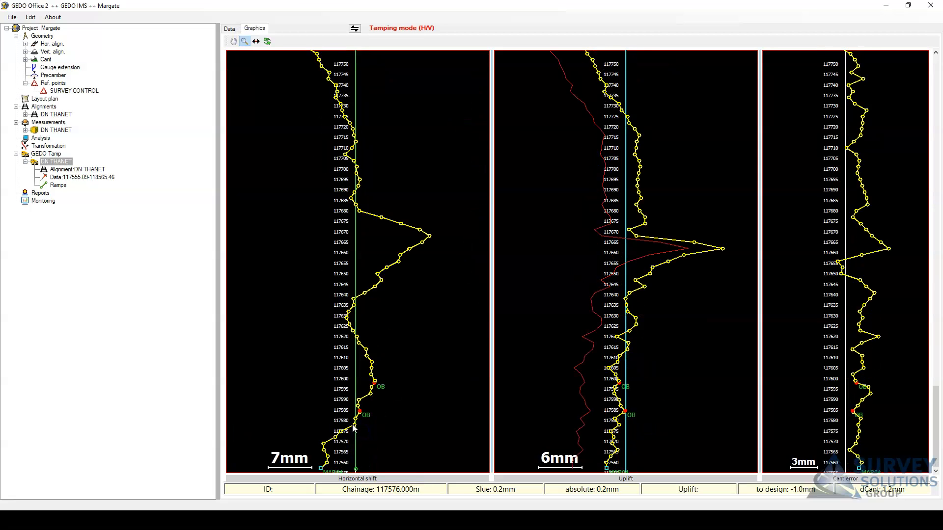
click(354, 428)
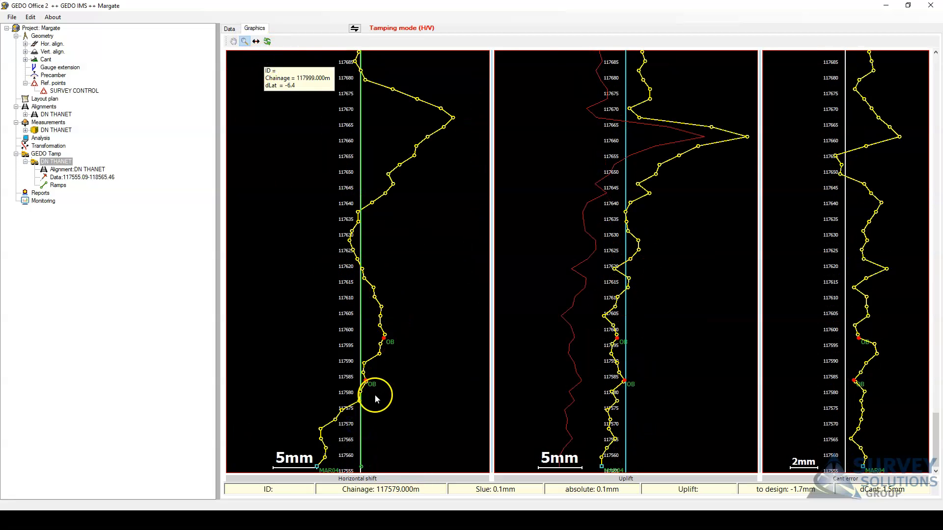
click(234, 42)
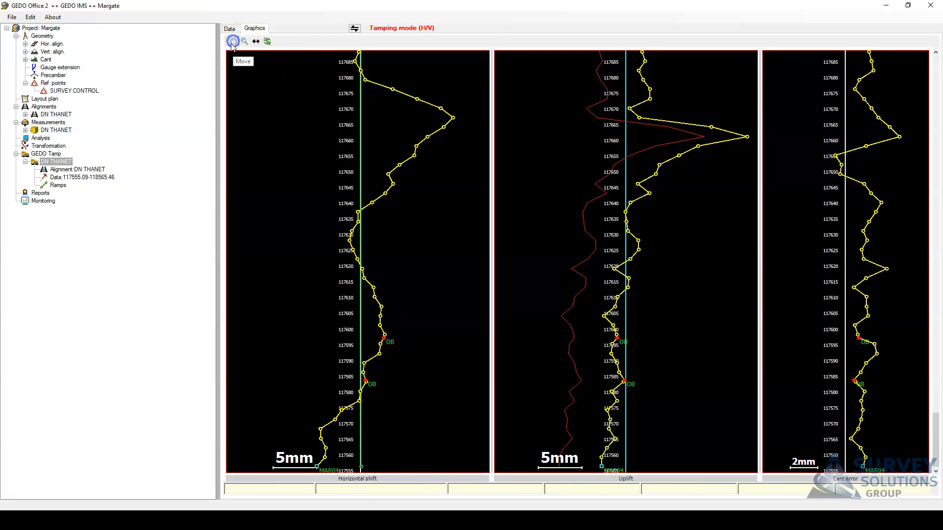
right_click(344, 414)
click(388, 450)
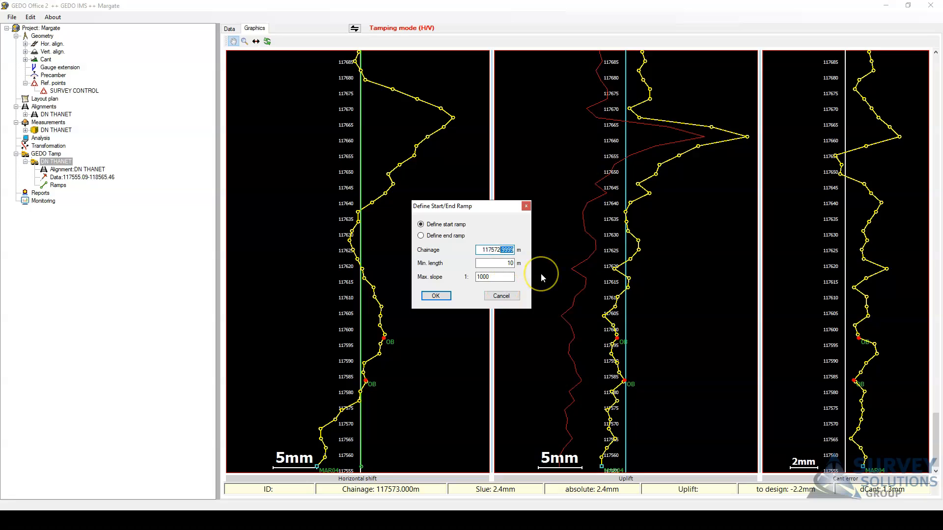
key(BackSpace)
key(BackSpace)
text(0)
click(514, 276)
click(436, 296)
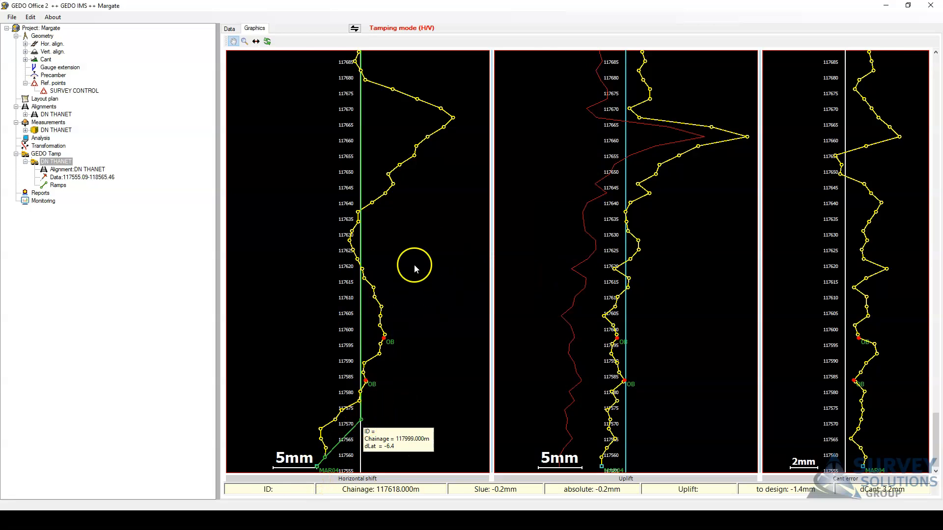
- Define an end ramp near MAR09 on the horizontal shift graph at chainage 118550, with a minimum length of 10 m and a maximum slope of 1:1000
scroll(402, 281, up, 10)
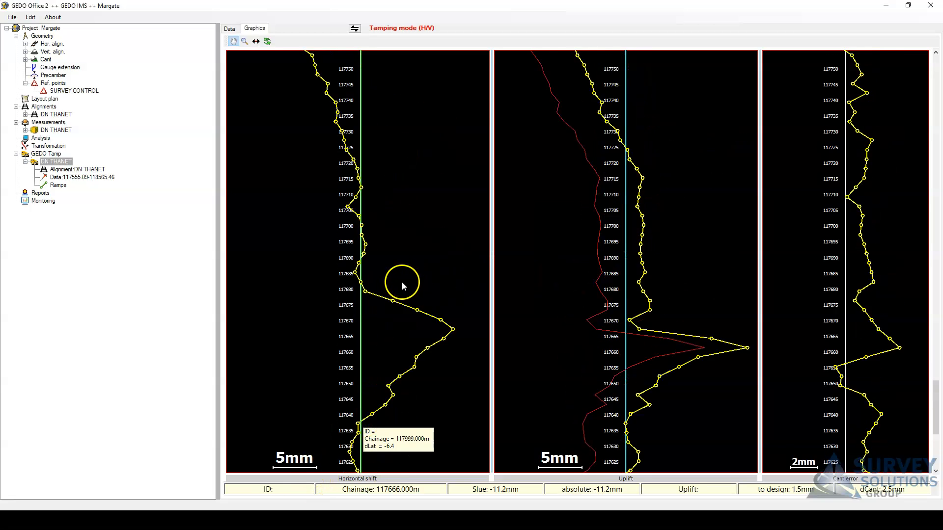
click(268, 42)
click(245, 42)
click(357, 67)
click(357, 68)
click(365, 90)
click(364, 89)
click(233, 41)
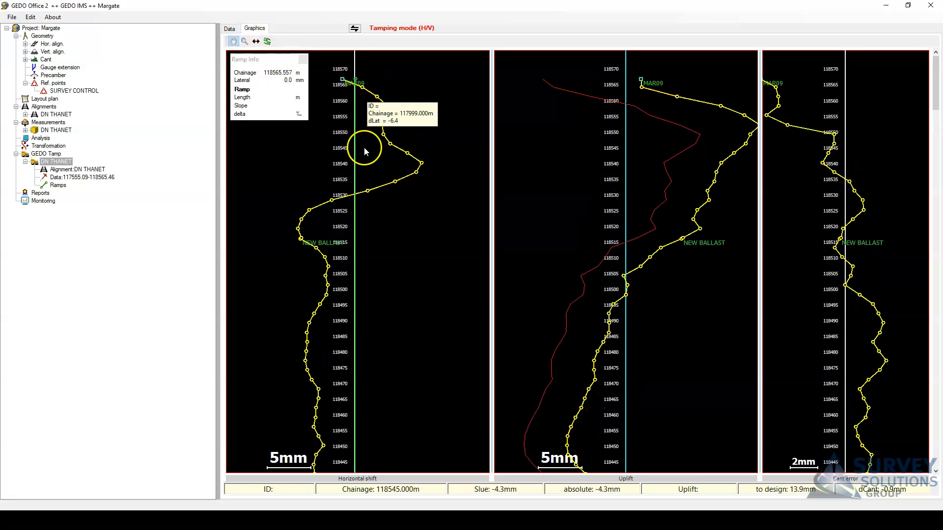
right_click(384, 136)
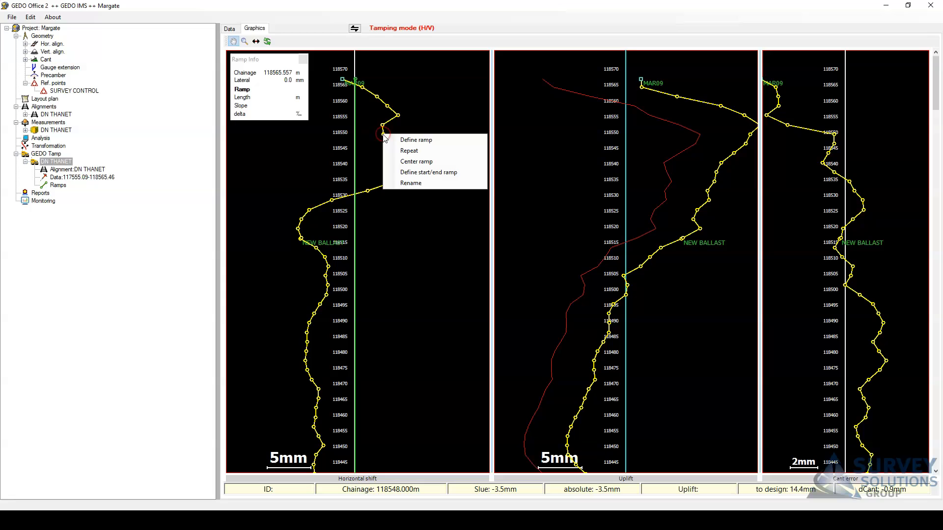
click(425, 176)
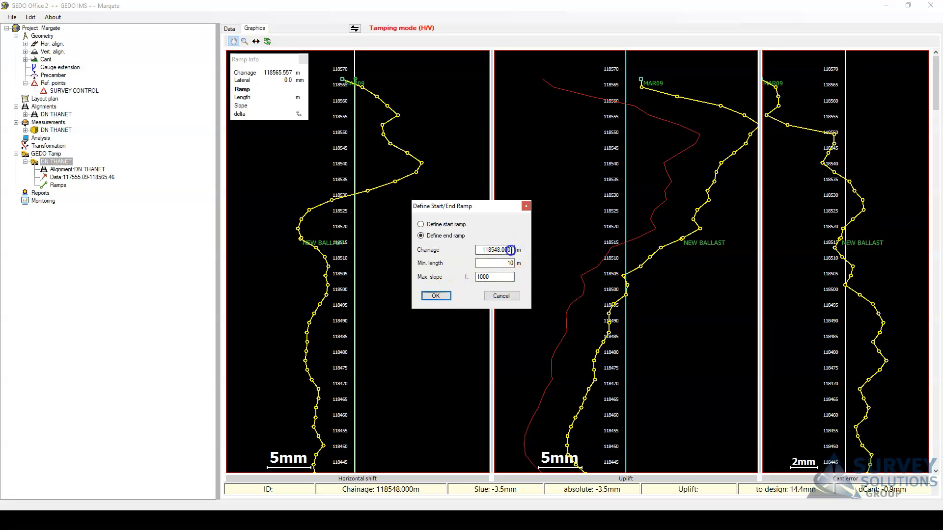
text(50)
click(435, 296)
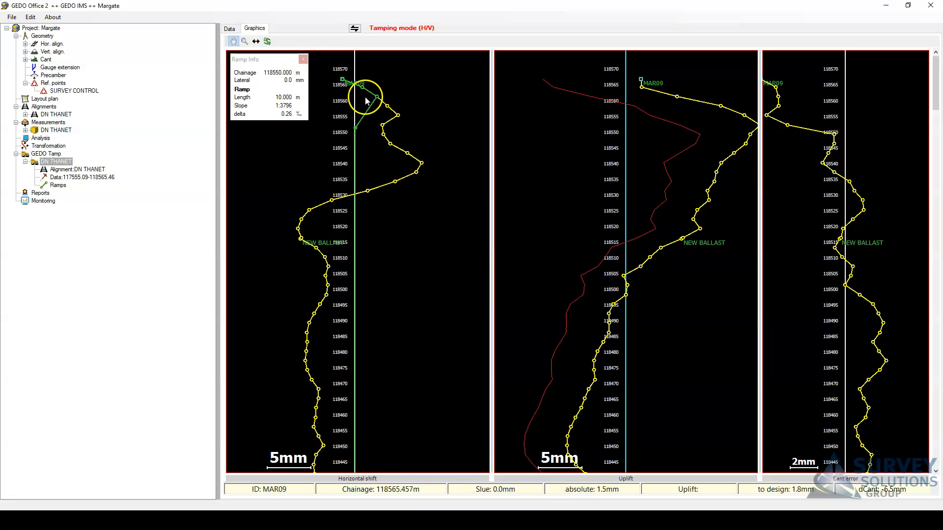
- Close the ramp info and shift the MAR09 end ramp's point near chainage 118560 closer to the design line
click(267, 41)
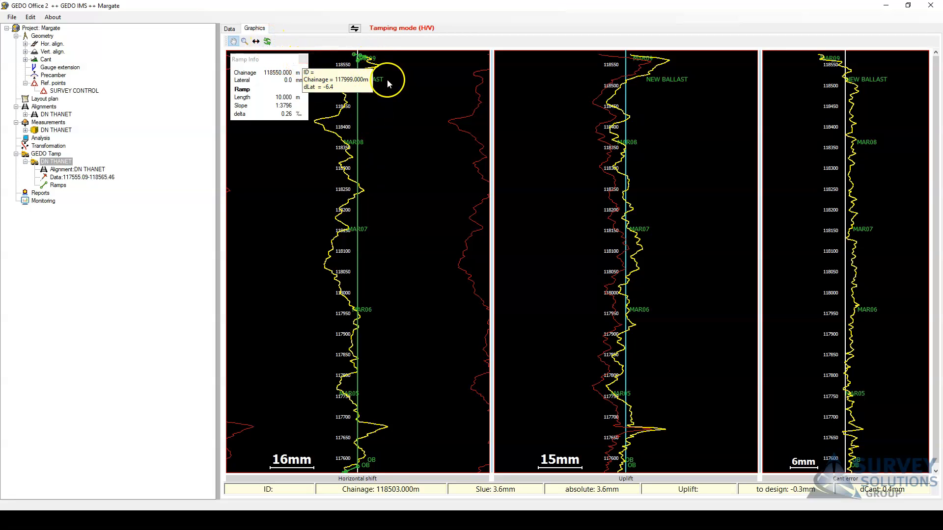
click(301, 59)
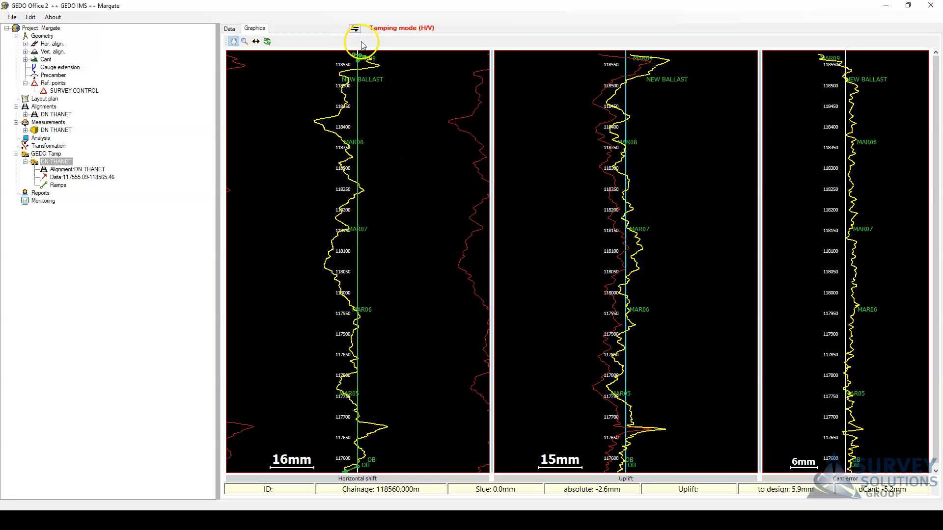
click(244, 41)
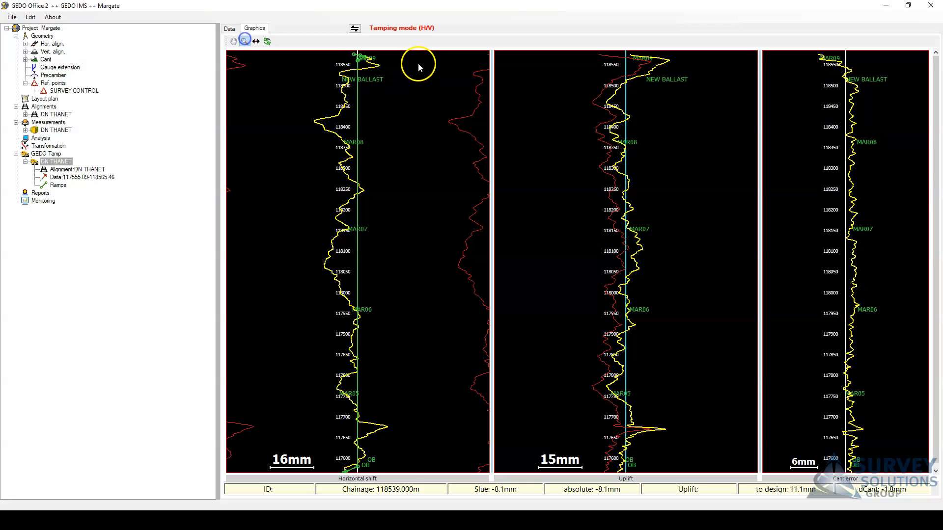
click(360, 63)
click(360, 64)
click(360, 65)
click(349, 92)
click(347, 94)
click(348, 94)
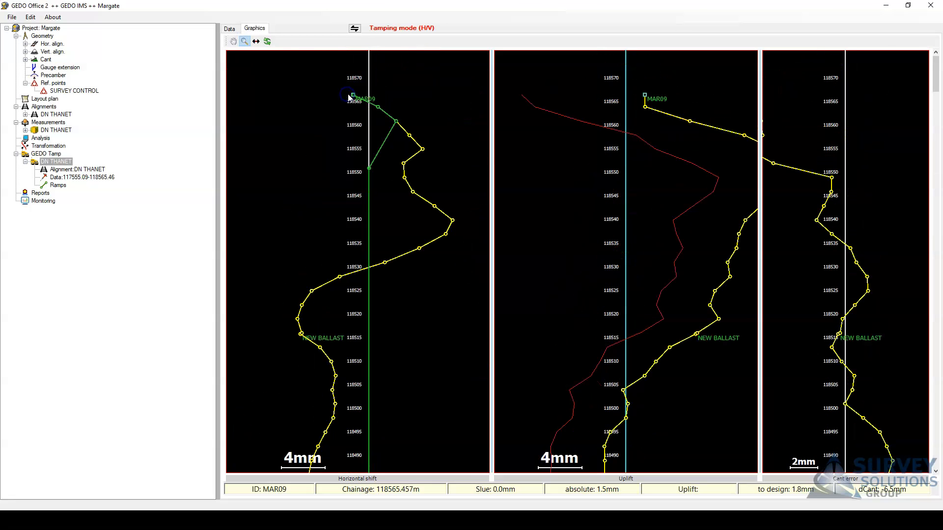
click(256, 41)
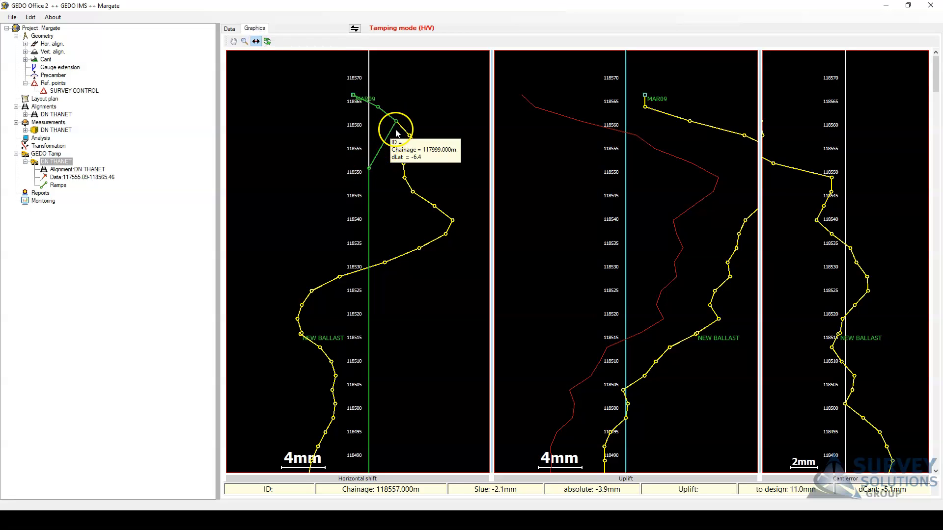
click(395, 122)
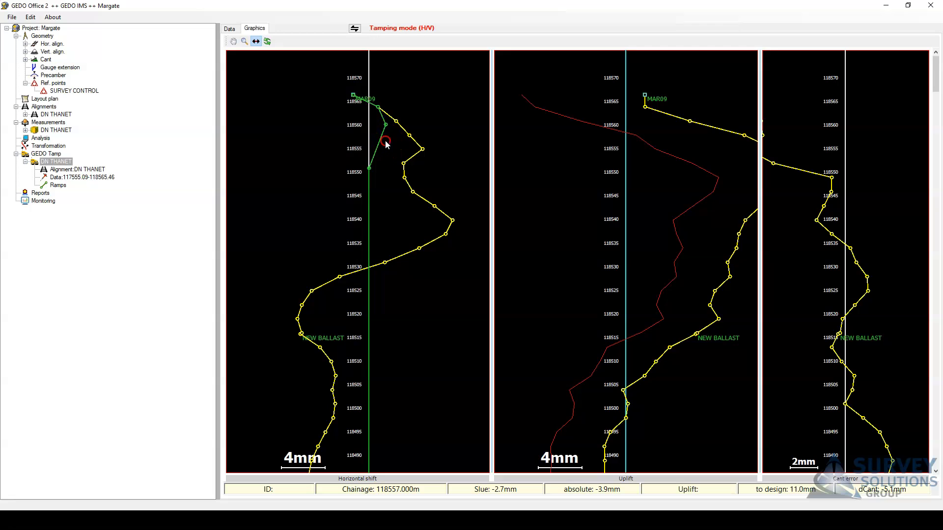
- Shift the ramp point at chainage 118550 towards the measured line and add a ramp point on the design line at about chainage 118544
right_click(385, 141)
right_click(379, 139)
click(406, 147)
drag(369, 170, 382, 169)
right_click(382, 196)
click(407, 202)
drag(383, 195, 370, 199)
click(420, 255)
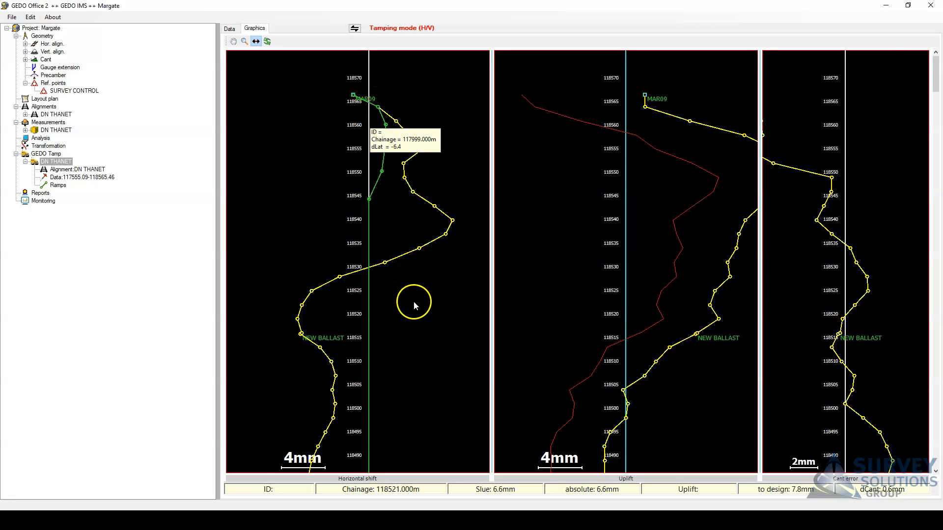
- Define a constraint point ramp for the OB pair on the horizontal shift graph, with a minimum length of 10 m and a maximum slope of 1:1000
scroll(410, 300, down, 5)
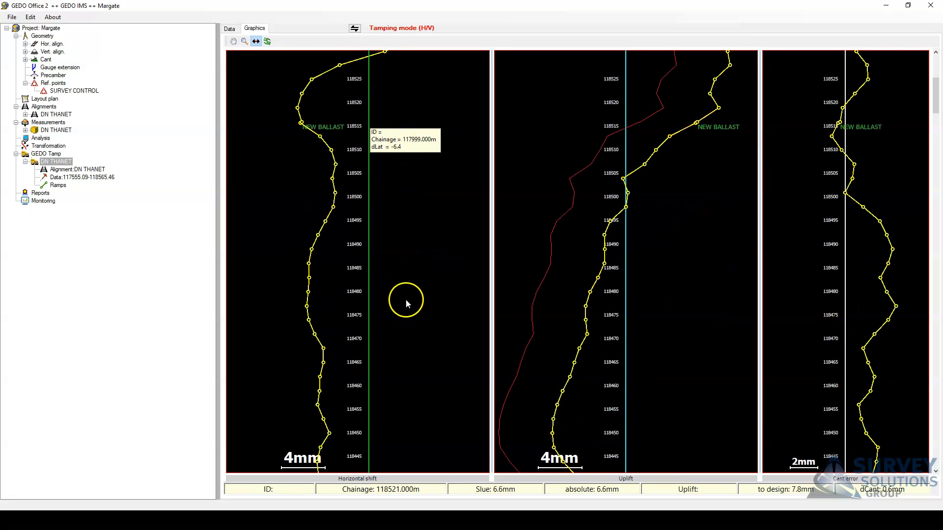
click(266, 42)
click(244, 41)
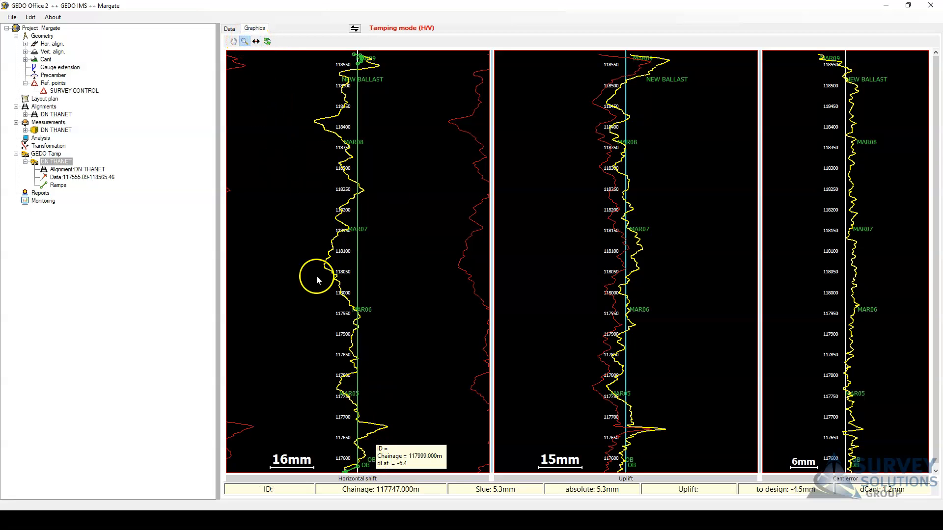
click(364, 465)
click(357, 440)
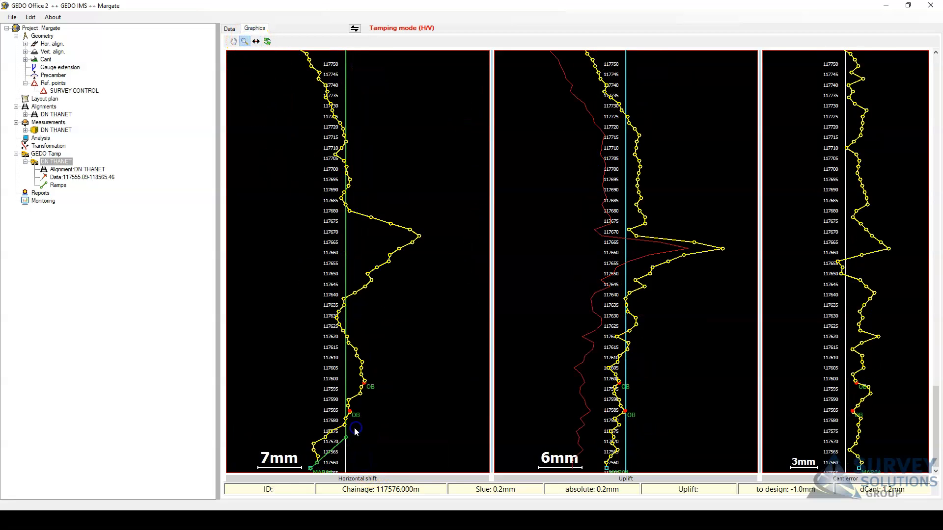
click(354, 432)
click(362, 362)
click(367, 358)
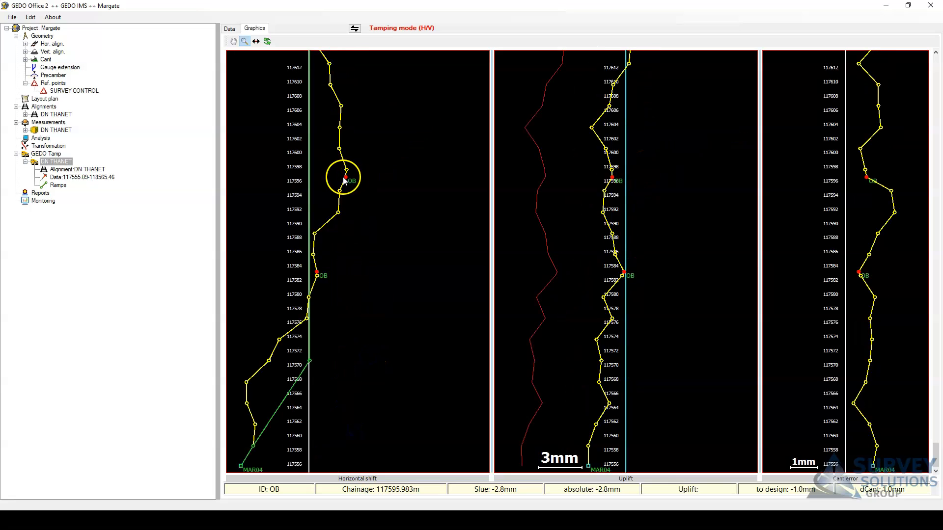
click(233, 41)
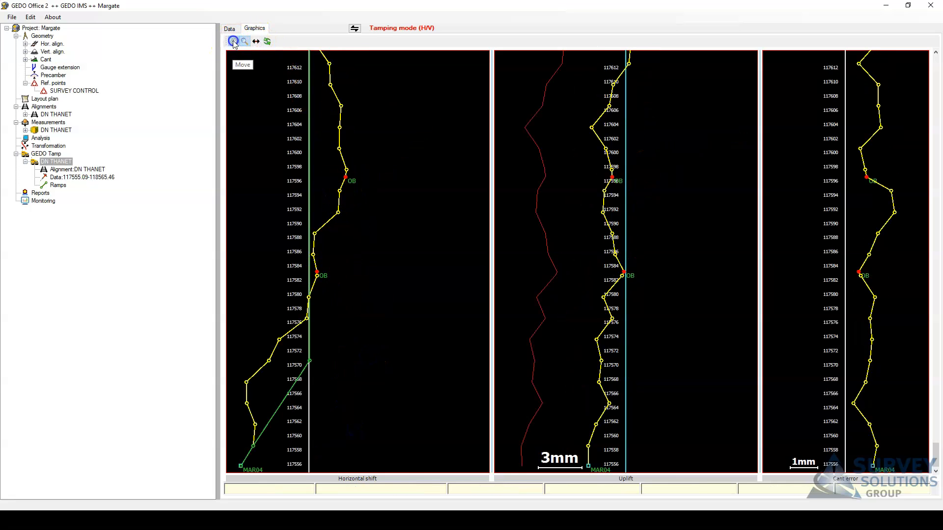
right_click(346, 178)
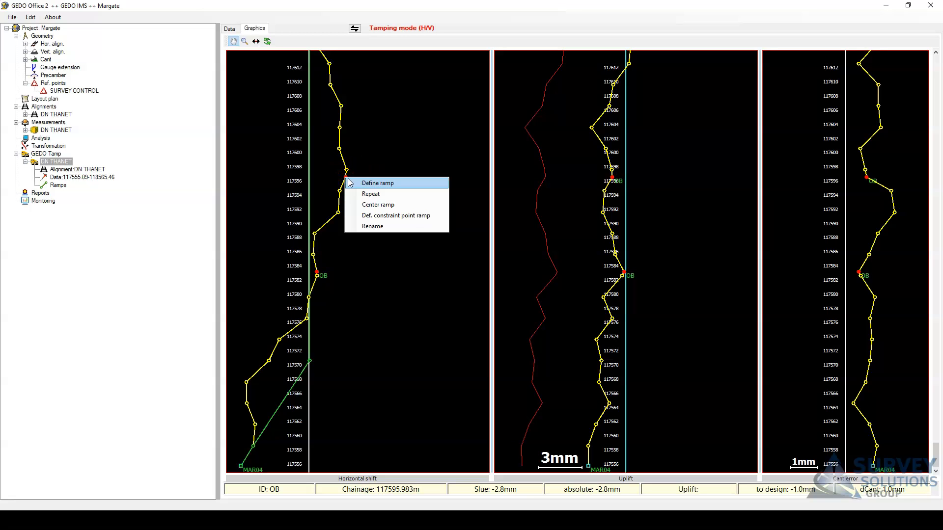
right_click(316, 274)
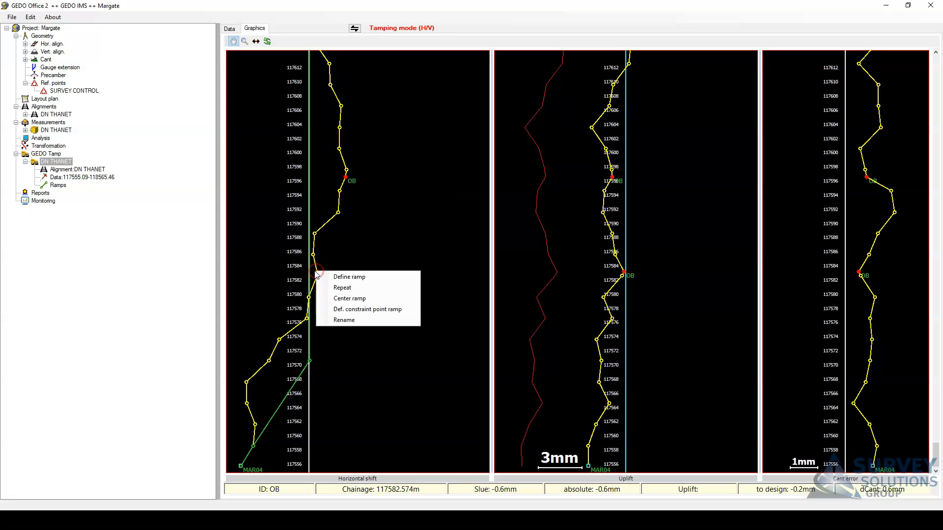
click(371, 310)
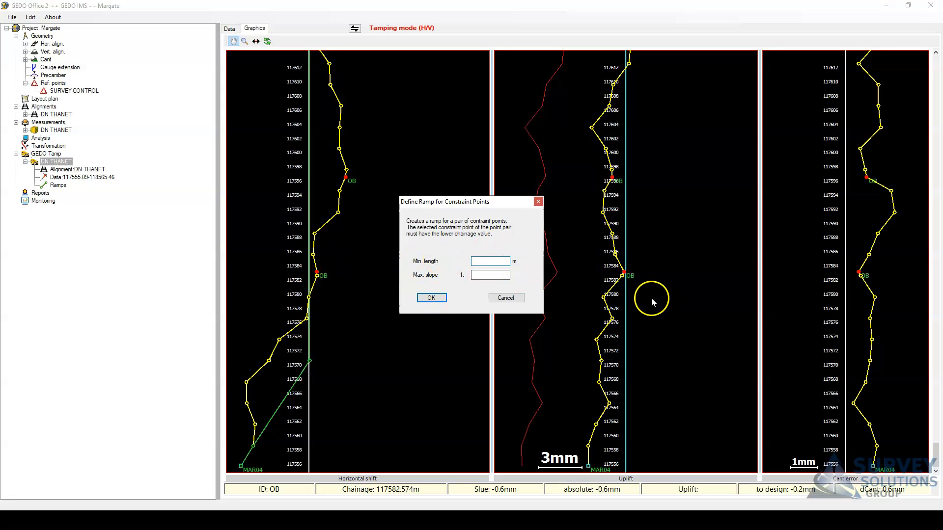
text(10)
click(493, 279)
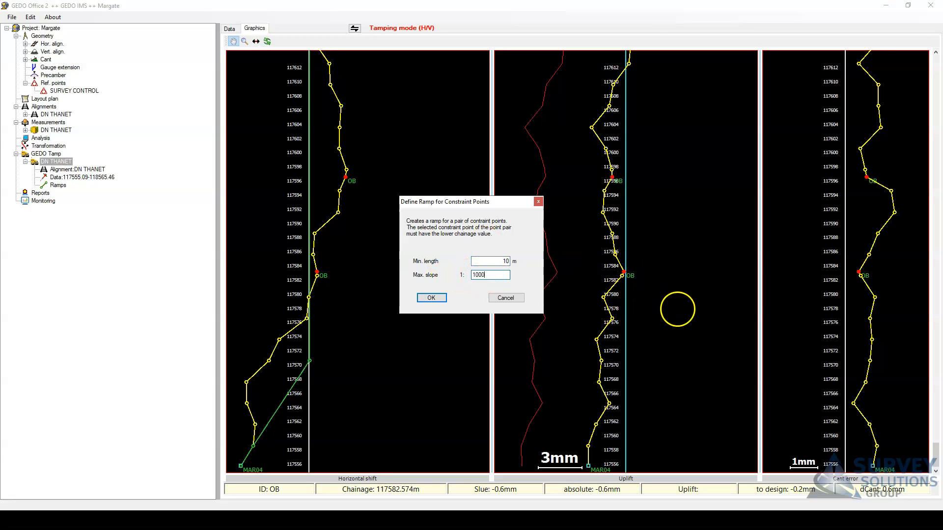
click(431, 298)
- Examine the constraint ramp around the two OB points and the horizontal shift along the neighbouring chainages
click(317, 276)
click(319, 273)
click(341, 185)
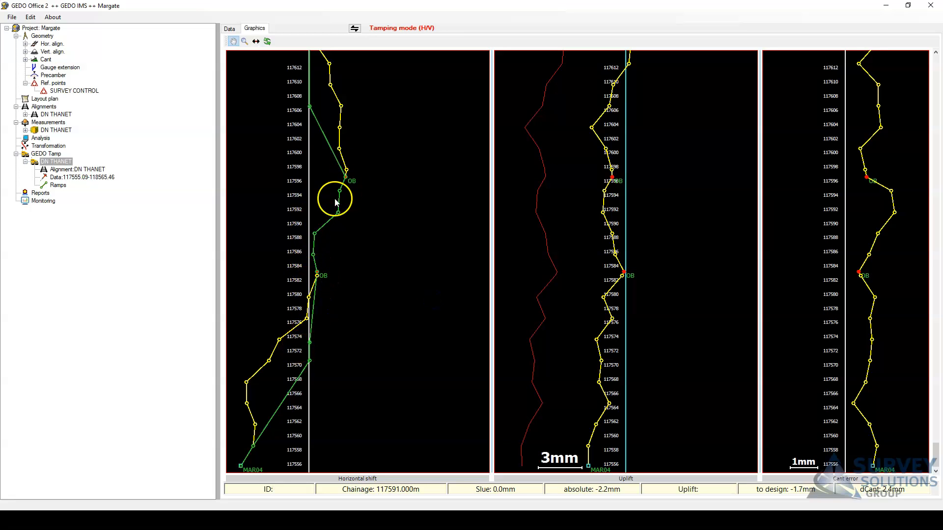
click(354, 176)
click(318, 116)
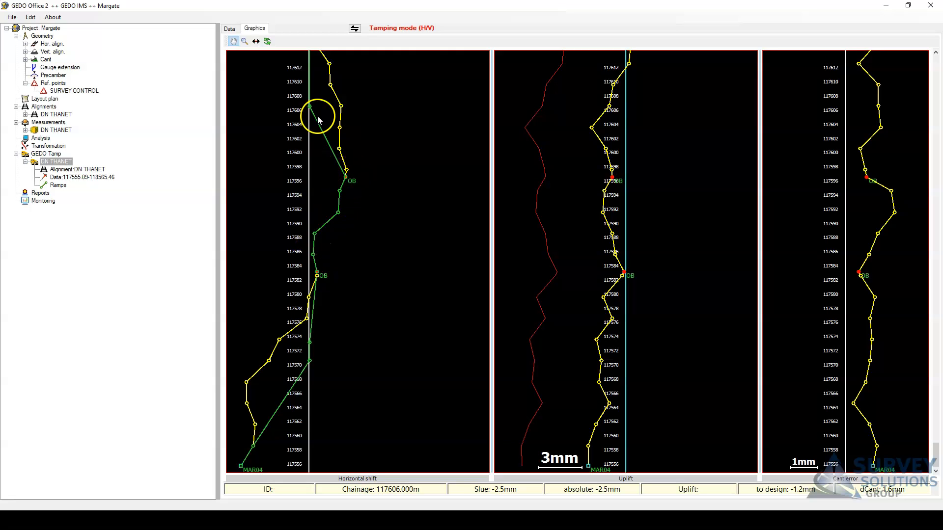
click(326, 225)
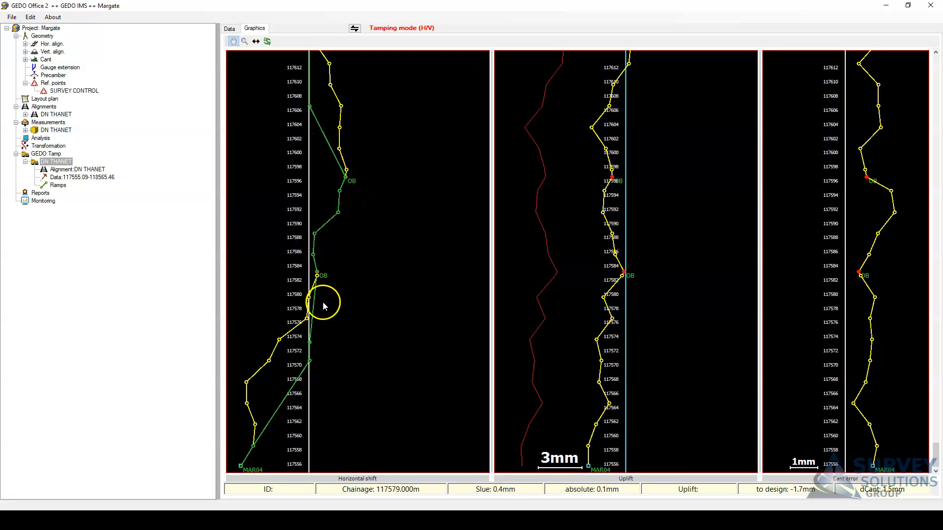
click(324, 337)
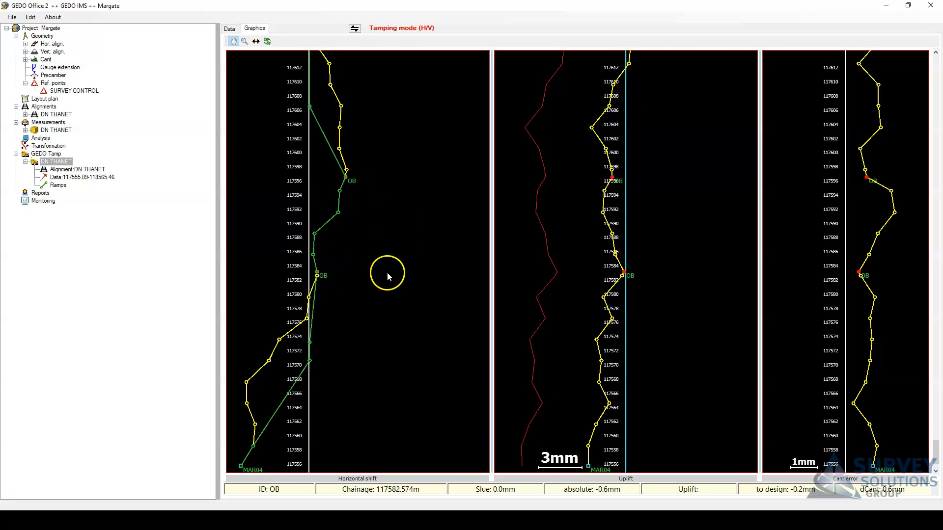
scroll(388, 273, up, 8)
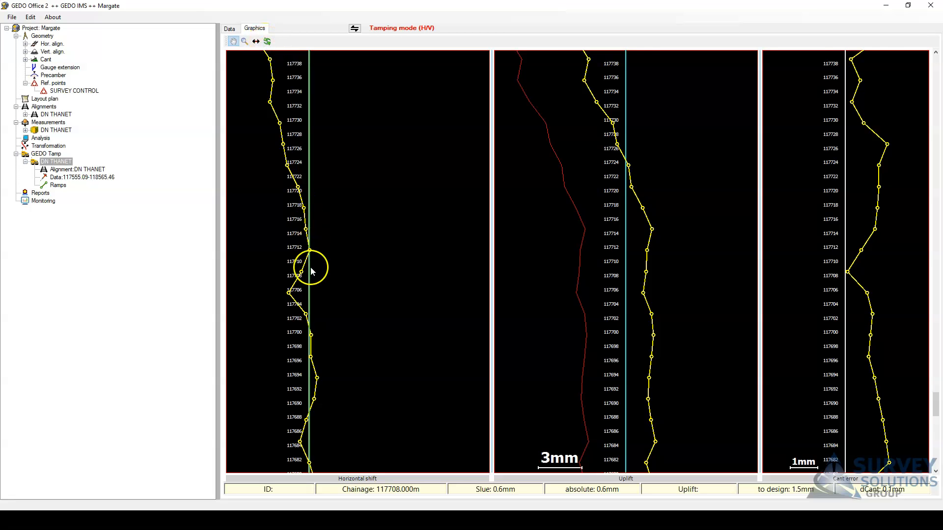
scroll(311, 270, down, 2)
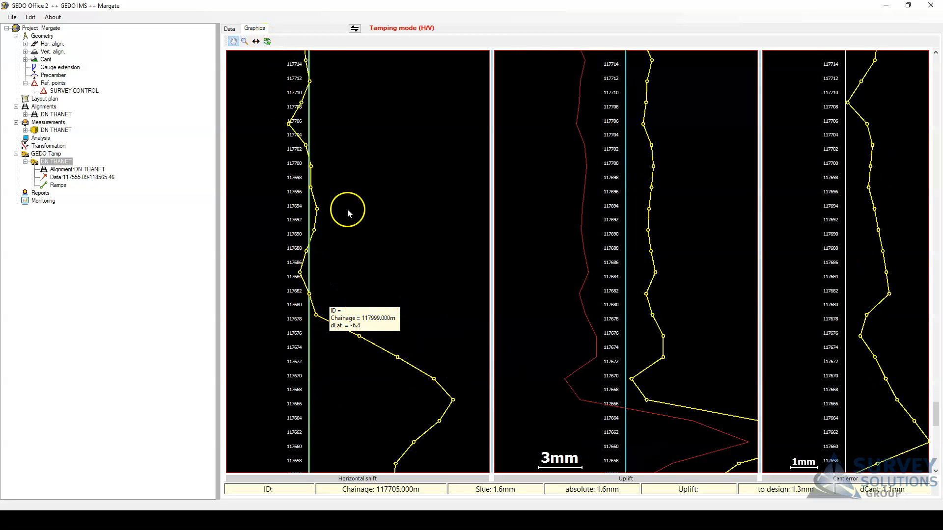
scroll(430, 336, down, 8)
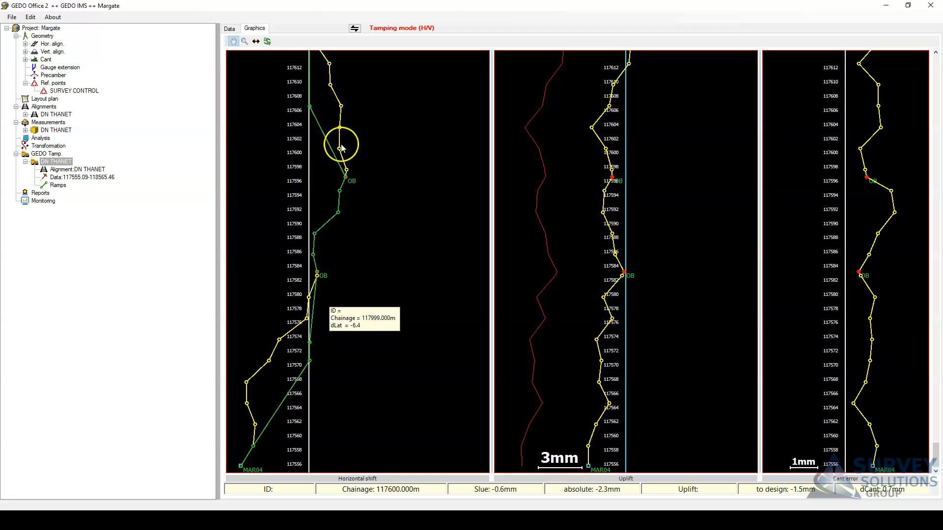
- Review the DN THANET tamp job's display and scale options for the full section, keeping the tamping run at H/V
click(268, 42)
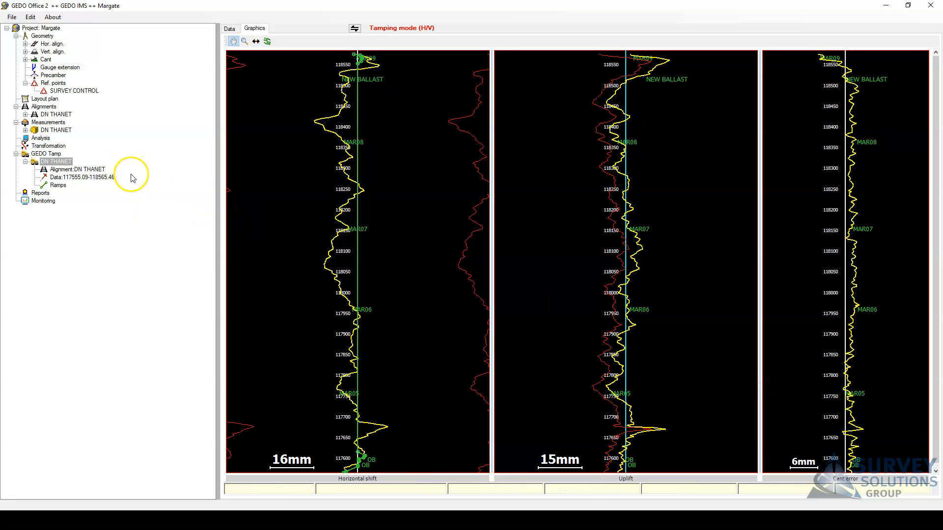
double_click(56, 163)
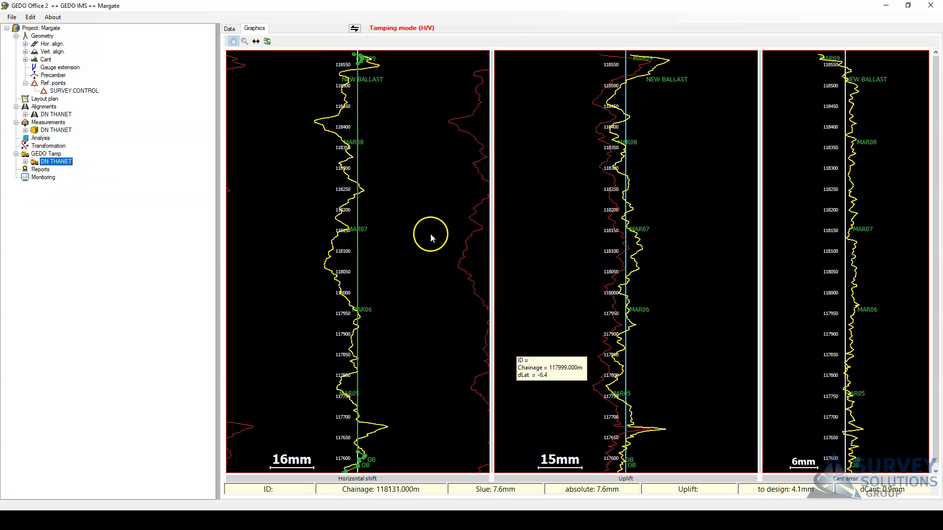
right_click(60, 164)
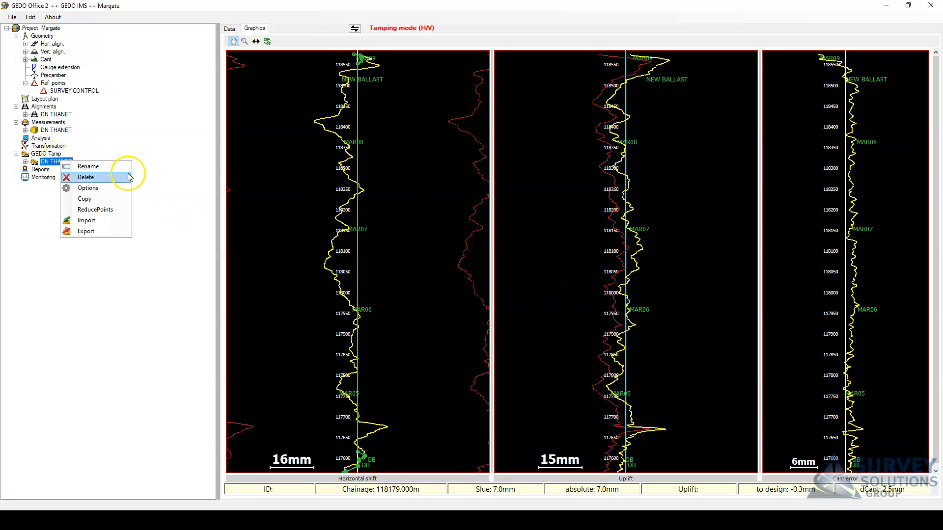
click(93, 188)
drag(410, 152, 489, 146)
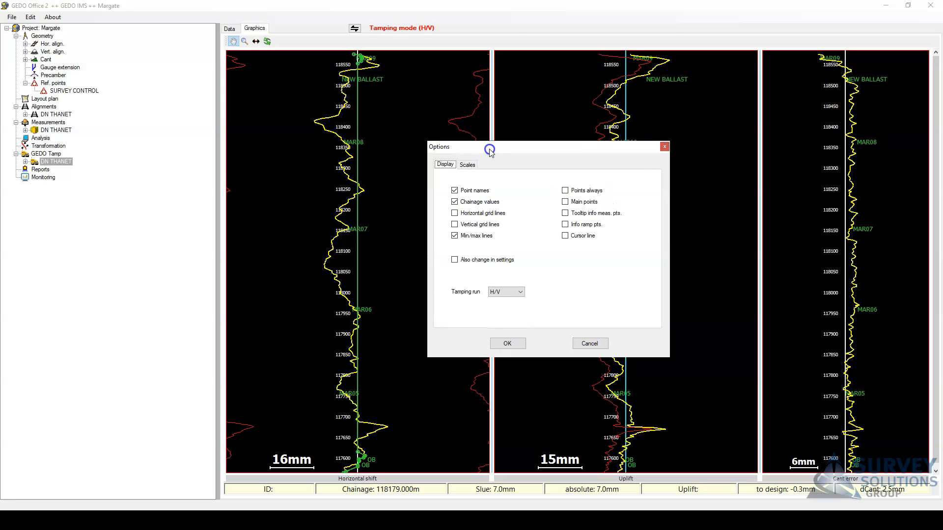
click(468, 165)
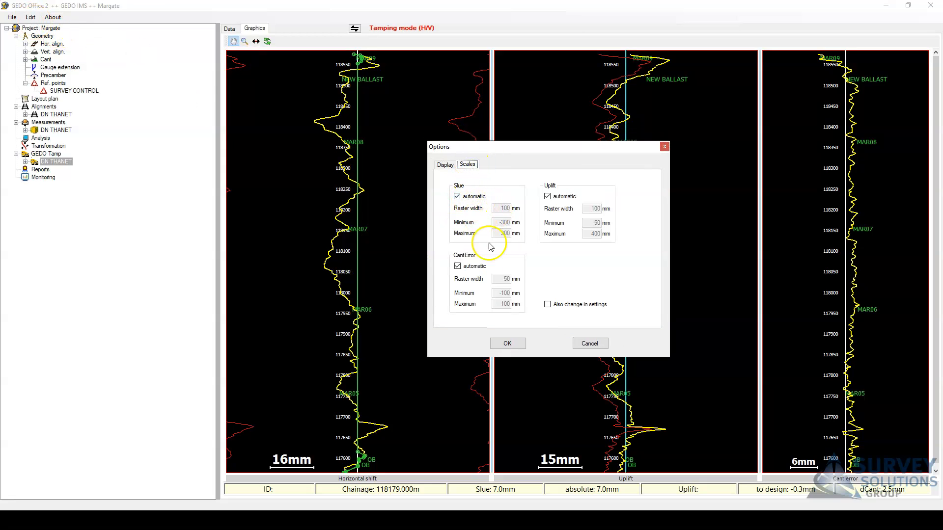
click(448, 165)
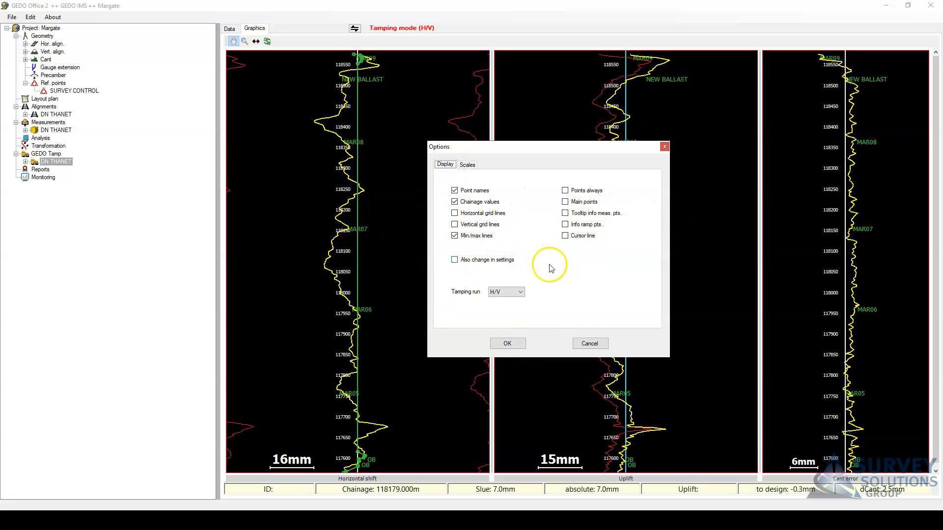
click(511, 292)
click(503, 300)
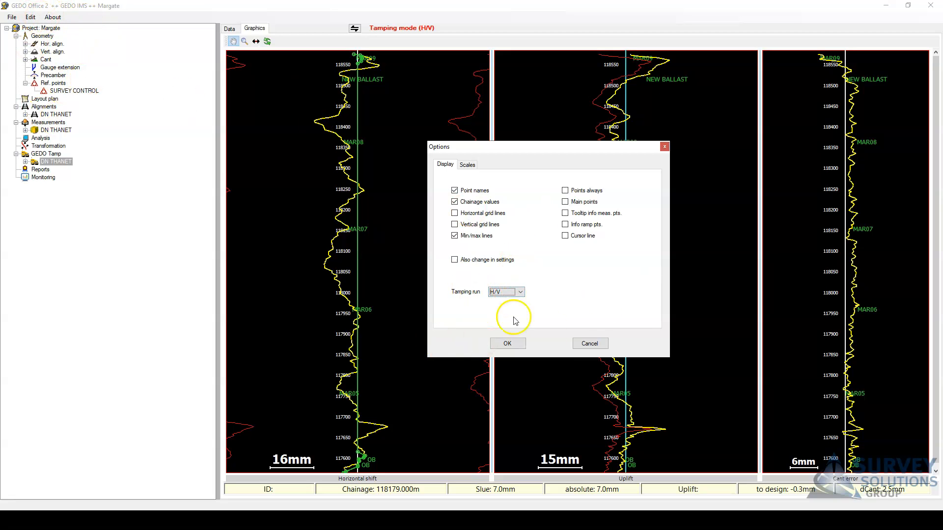
click(508, 343)
- Reduce the DN THANET tamp job's points to a point distance of 5 m
right_click(52, 161)
click(86, 209)
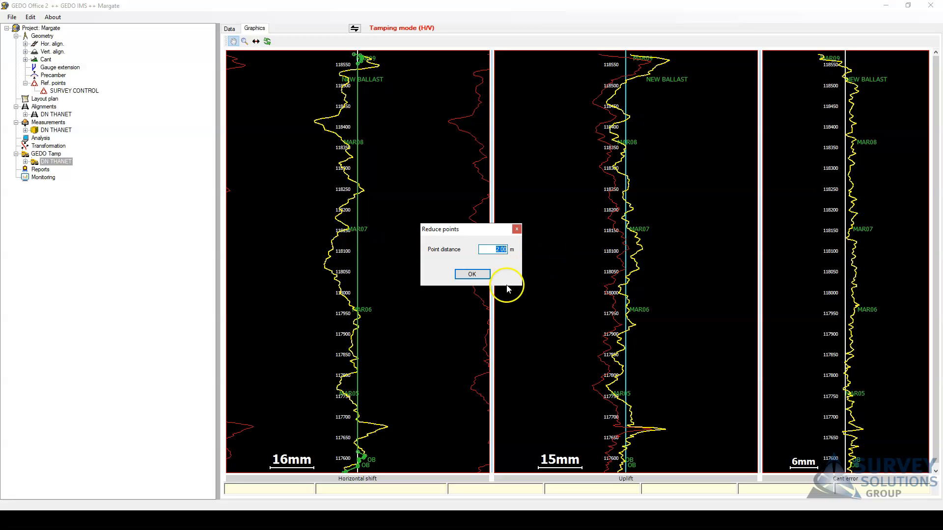
drag(482, 232, 428, 219)
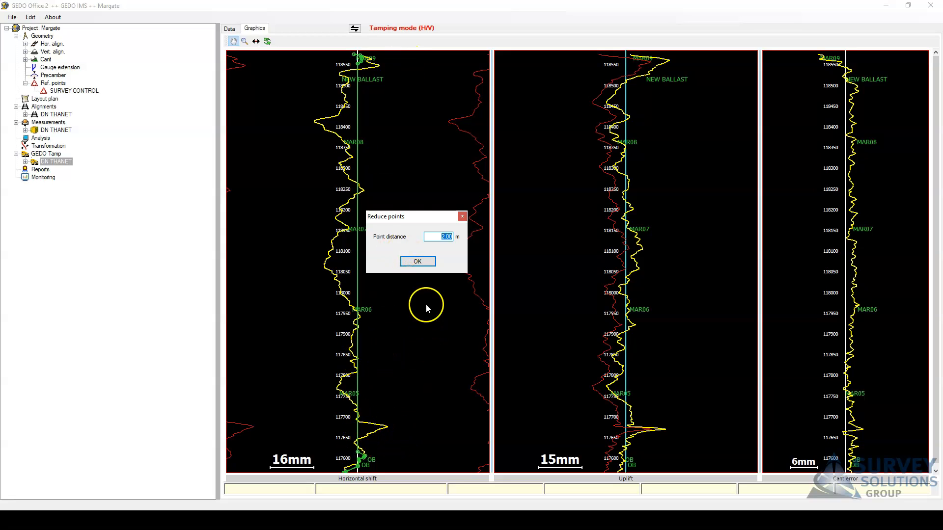
drag(421, 222, 427, 215)
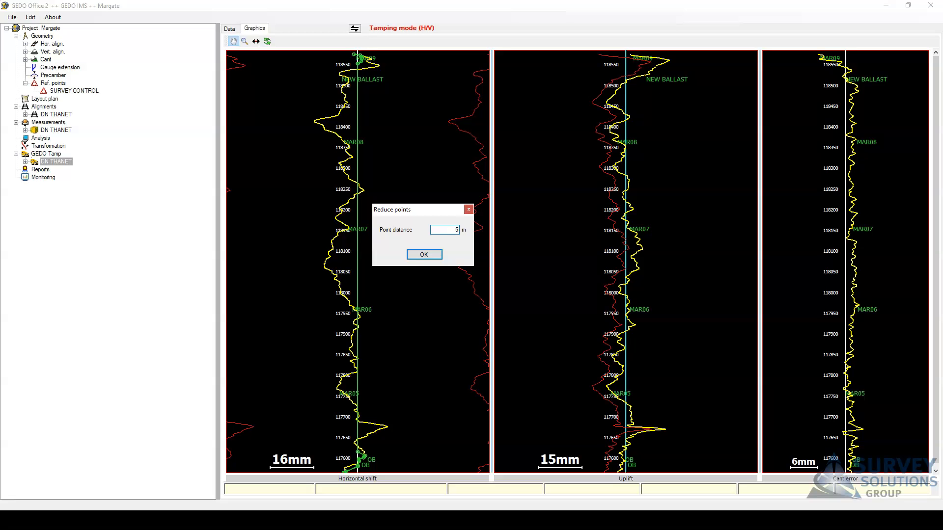
click(422, 254)
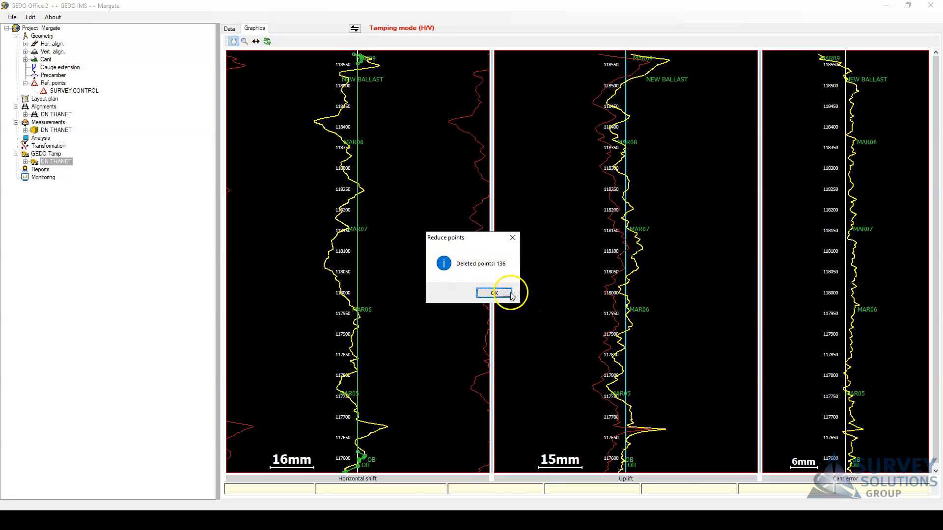
click(494, 293)
- Set up an export of the DN THANET tamp job to Downloads as DN THANET.ver in WinALC file v1.2 format
right_click(59, 162)
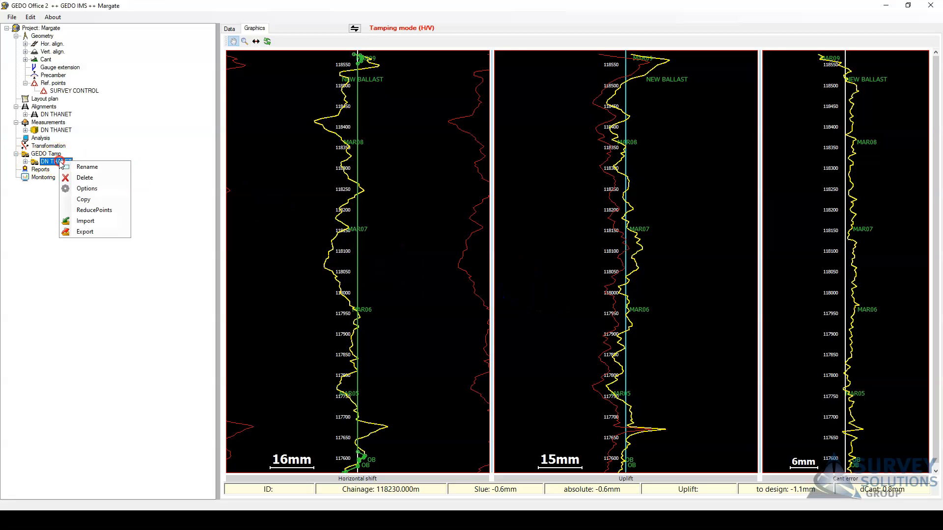
click(96, 233)
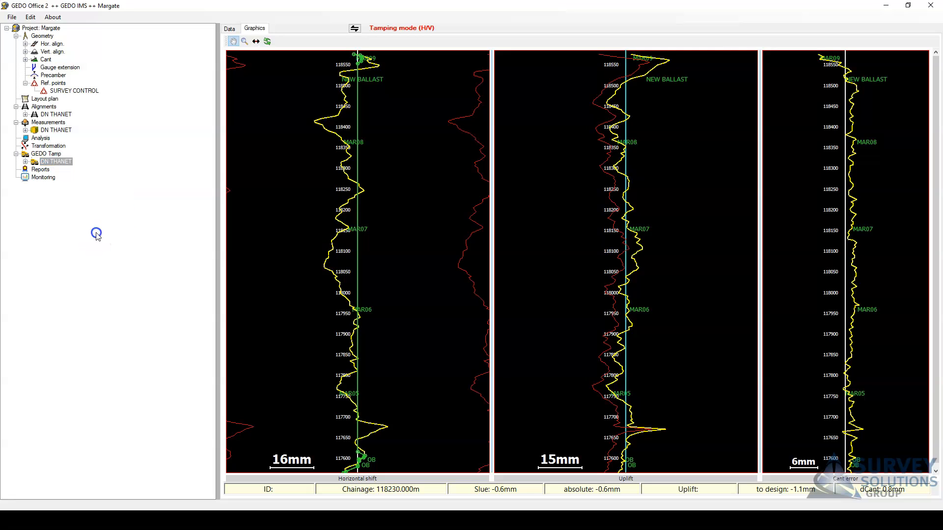
click(386, 267)
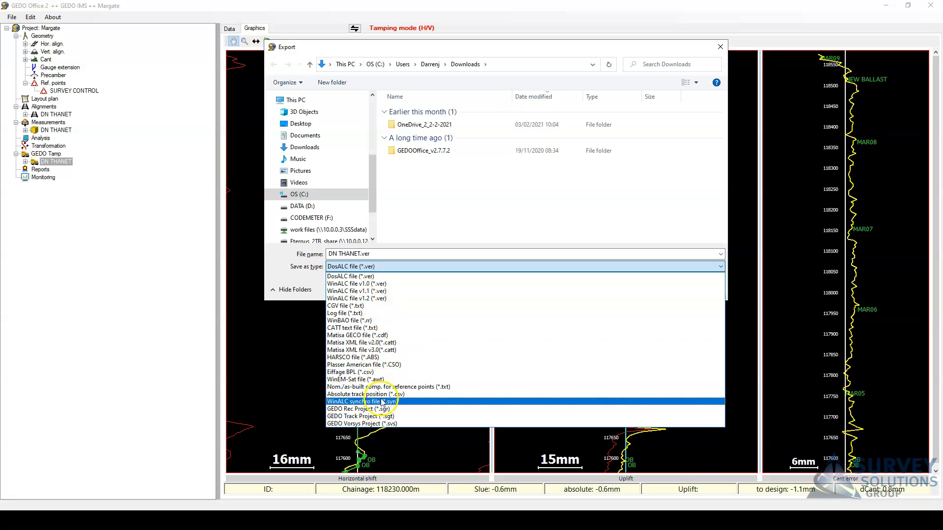
click(379, 299)
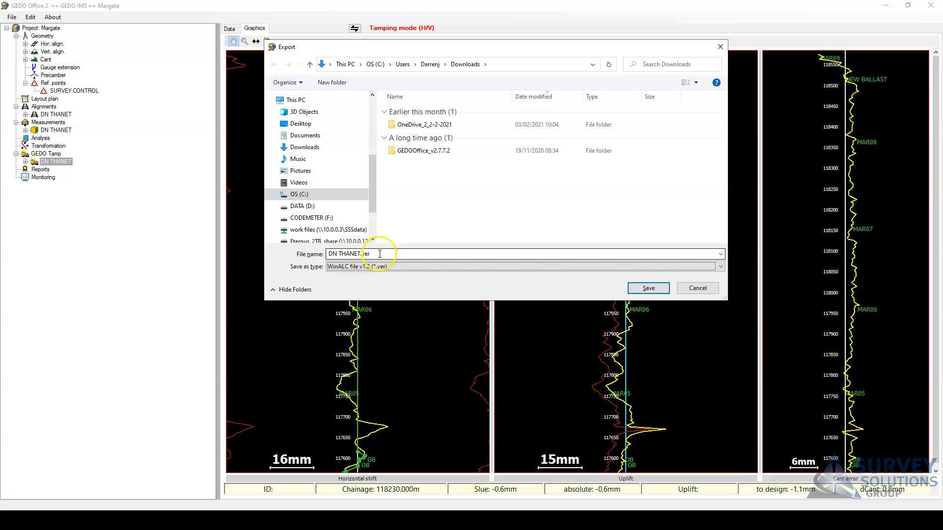
click(402, 267)
click(388, 300)
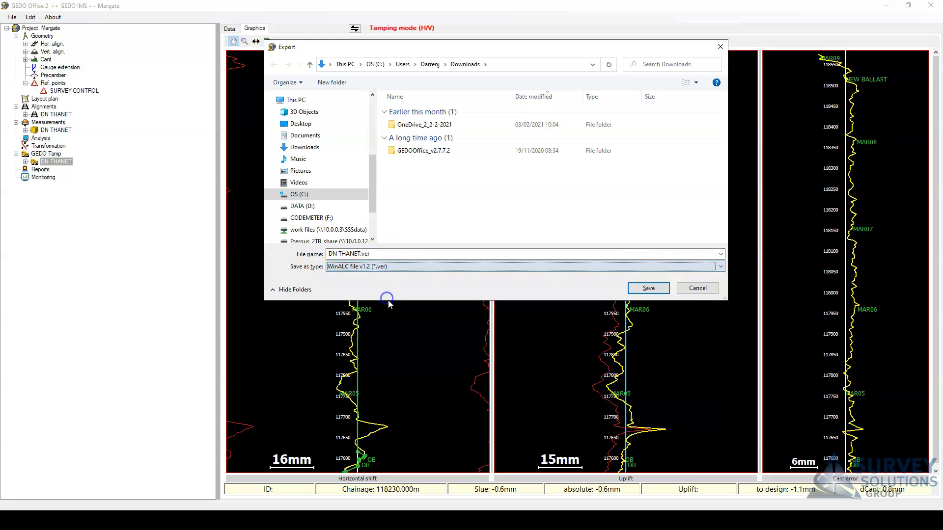
click(648, 289)
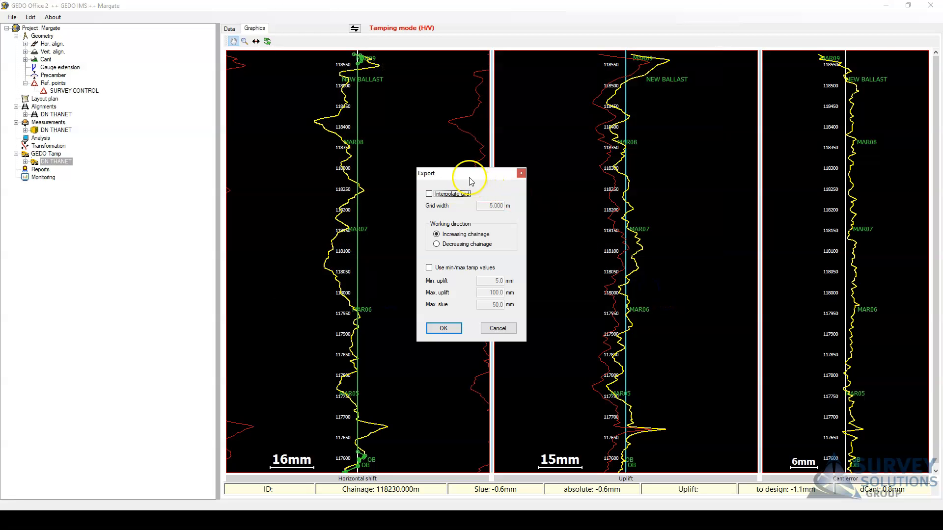
- Complete the export with an interpolated grid 5.000 m wide, increasing chainage and no min/max tamp values
drag(474, 174, 521, 170)
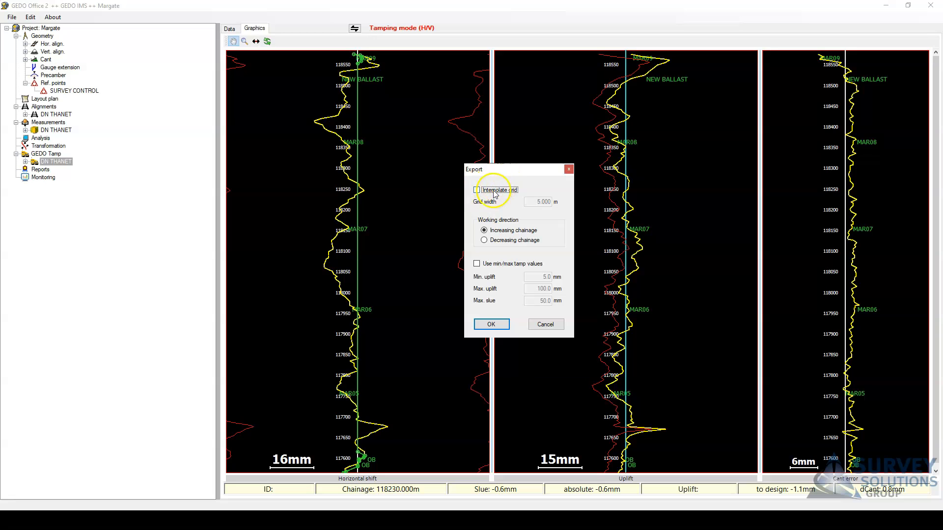
click(476, 191)
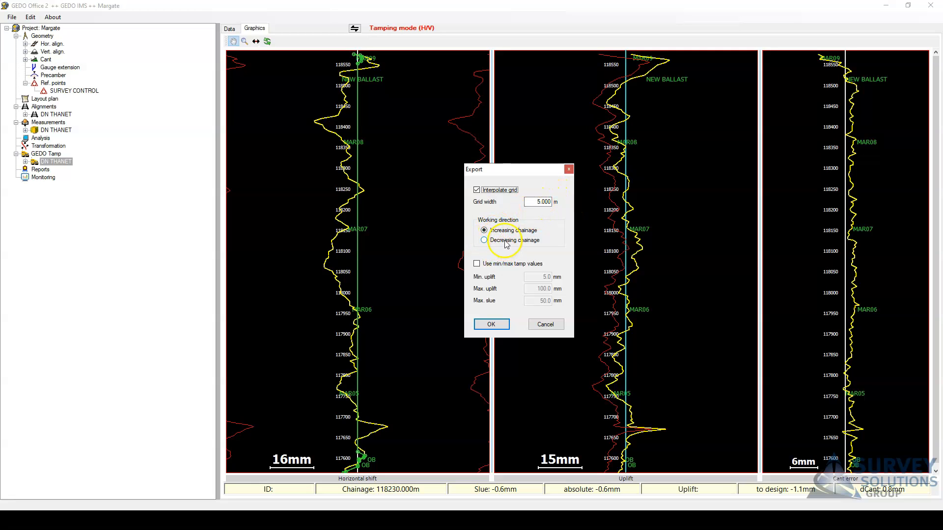
click(476, 265)
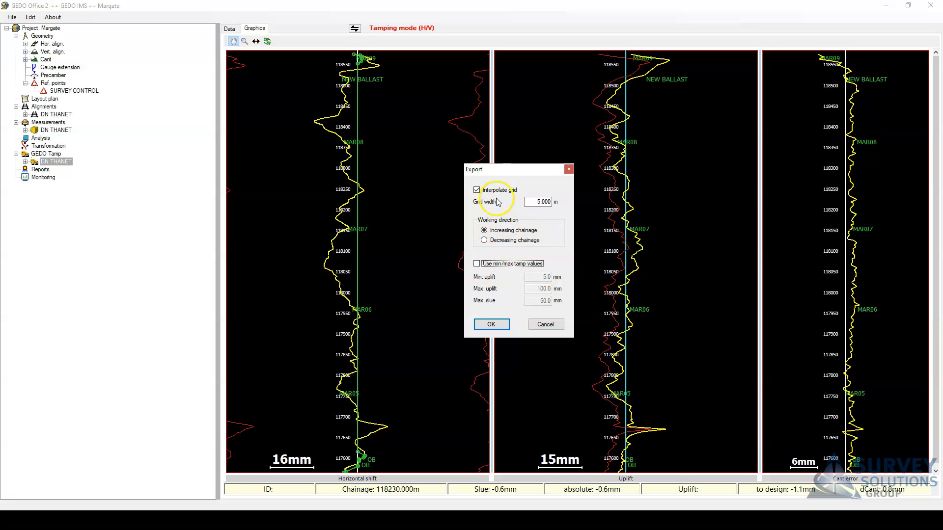
click(493, 324)
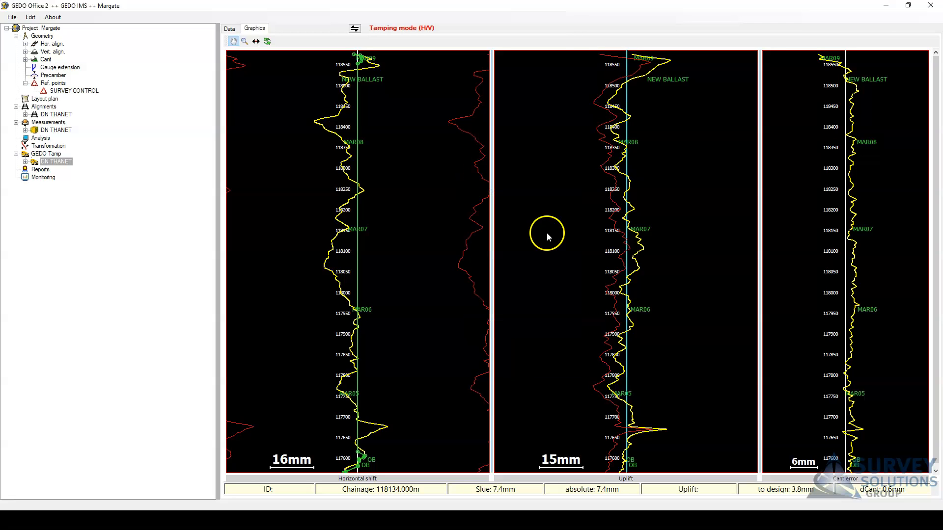